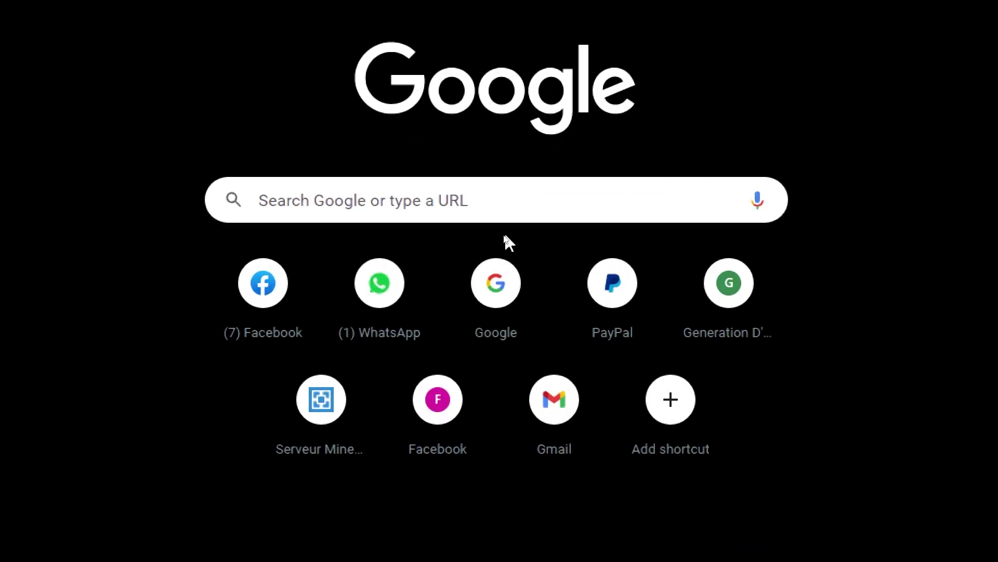
Search Google for 'shopify', removing the stray 'png' from the query.
left_click(452, 200)
type("shopi")
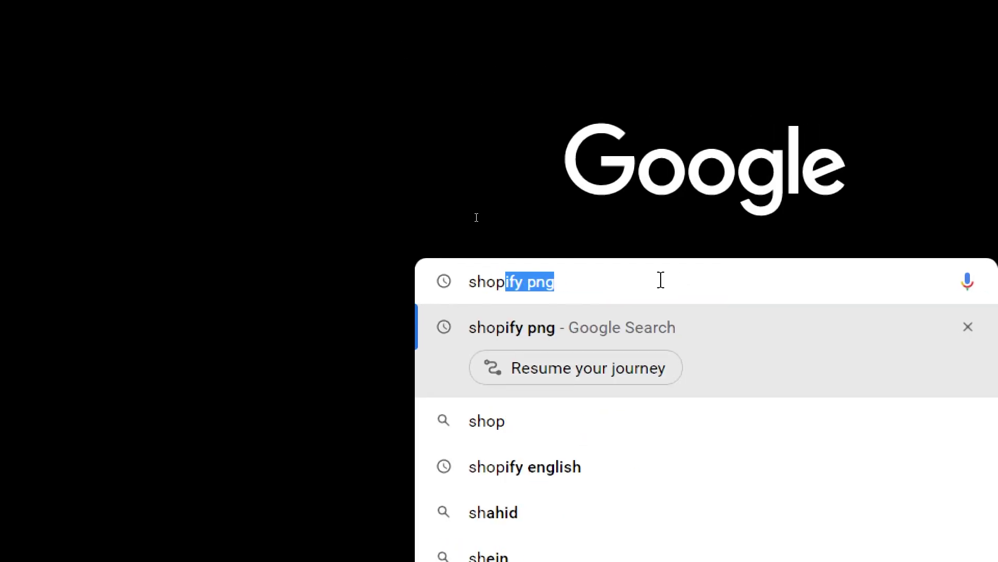
key("Return")
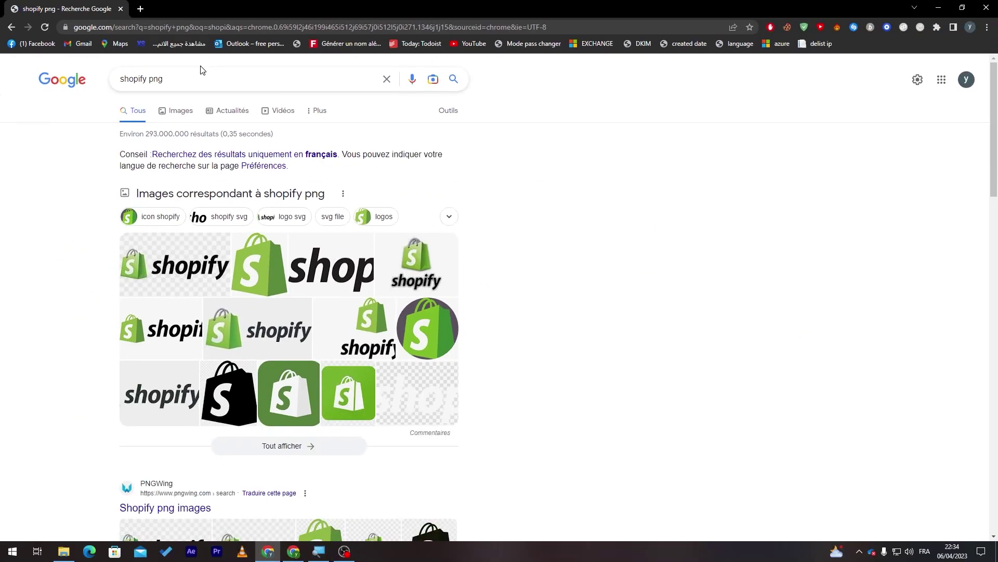
double_click(155, 78)
key("BackSpace")
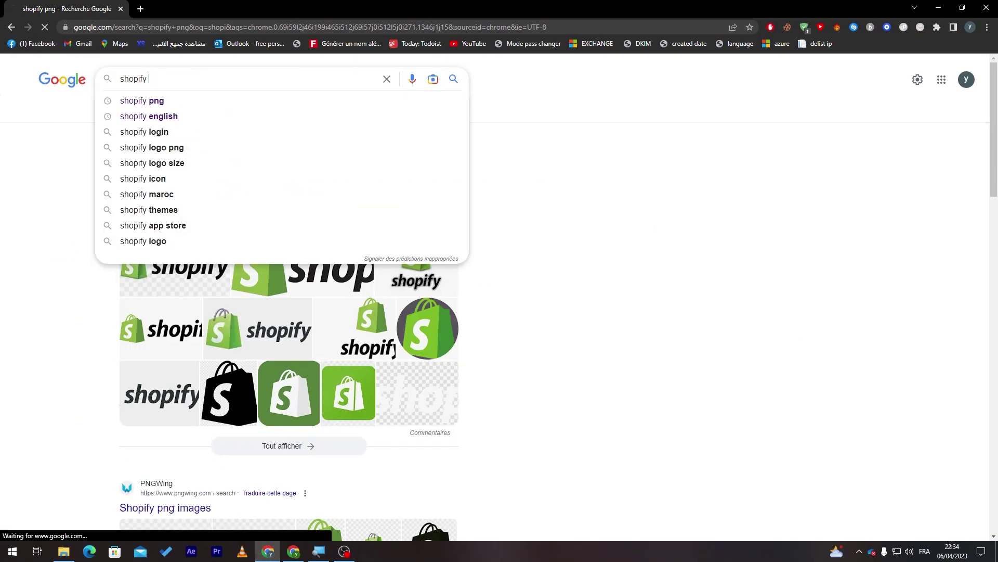
key("Return")
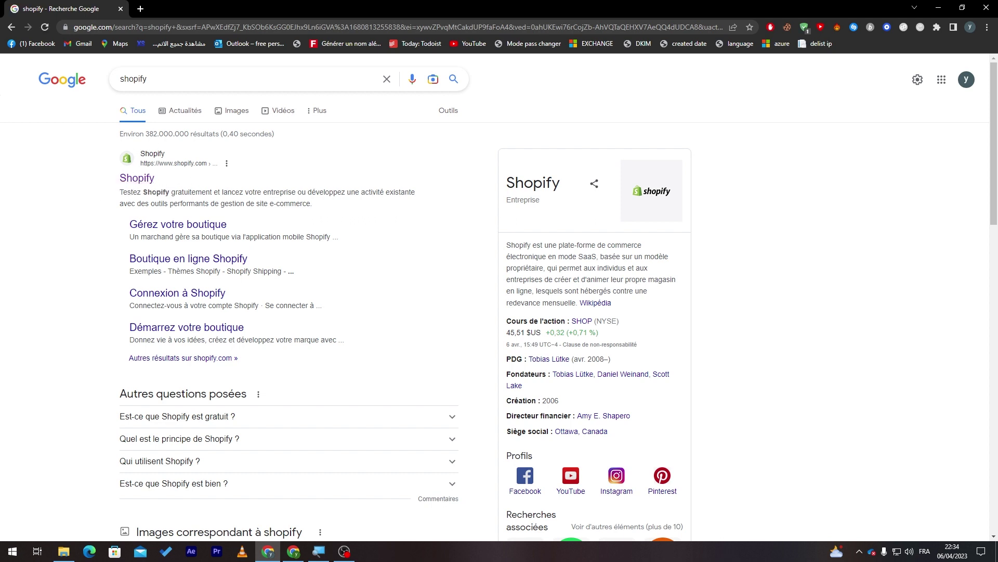
Refine the search to 'shopify english' and open the shopify.com result.
left_click(179, 79)
type("english")
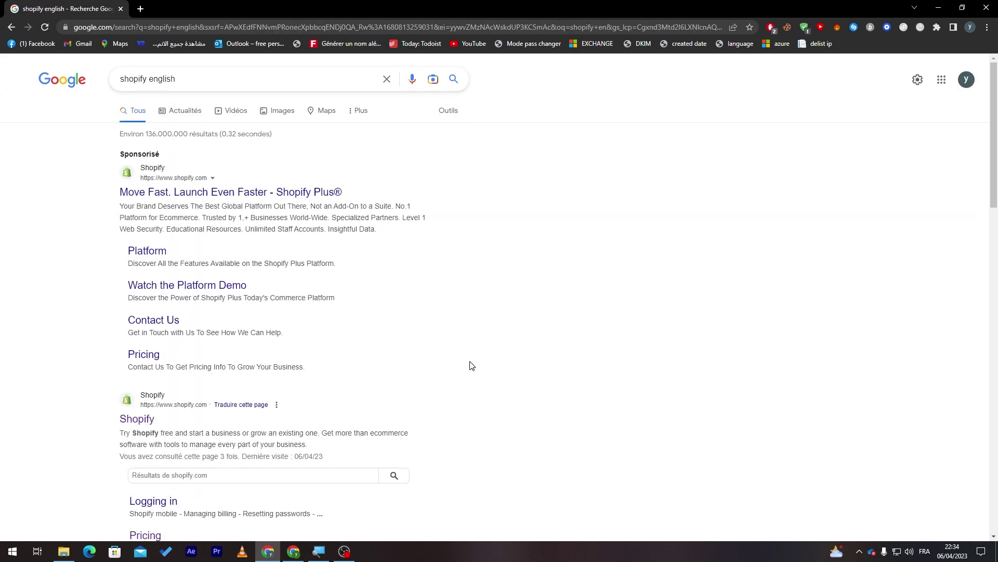
scroll(906, 240, "down", 5)
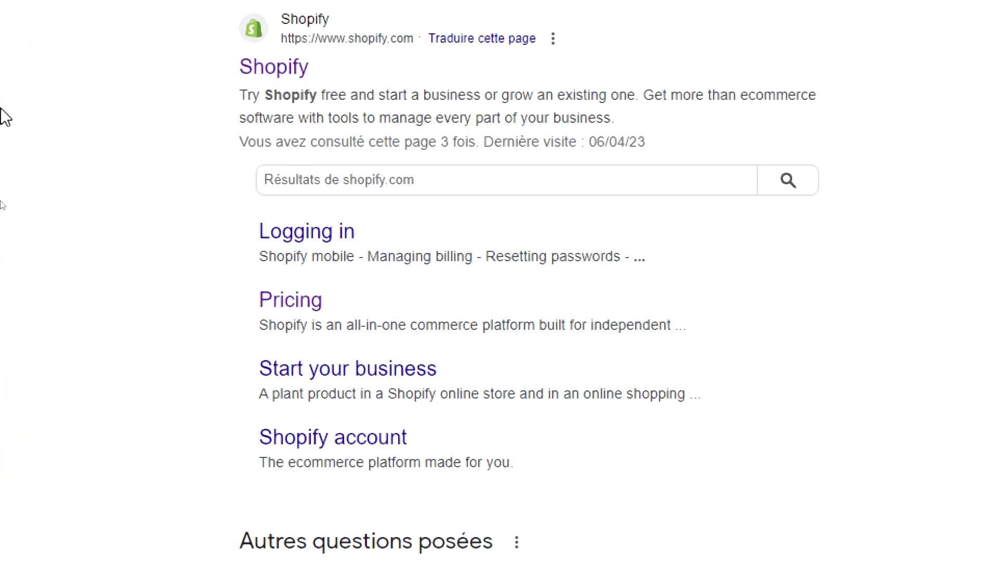
left_click(300, 75)
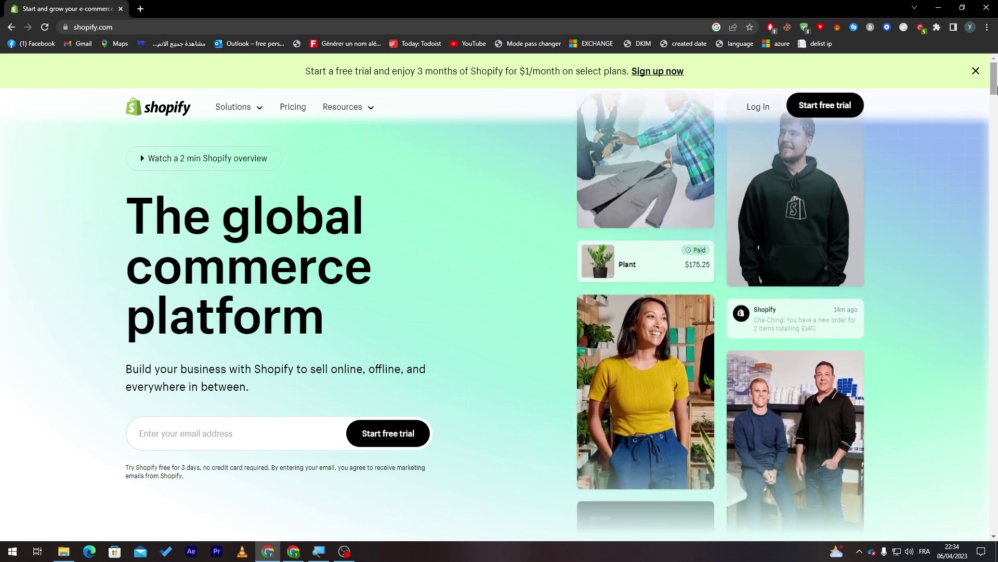
Dismiss the green promo banner and start a Shopify free trial.
left_click(976, 71)
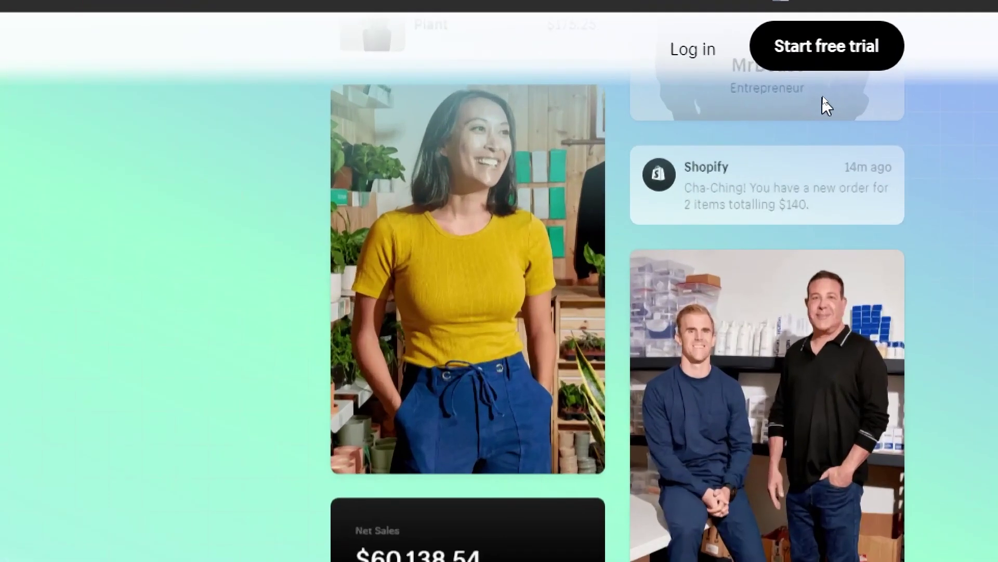
left_click(813, 56)
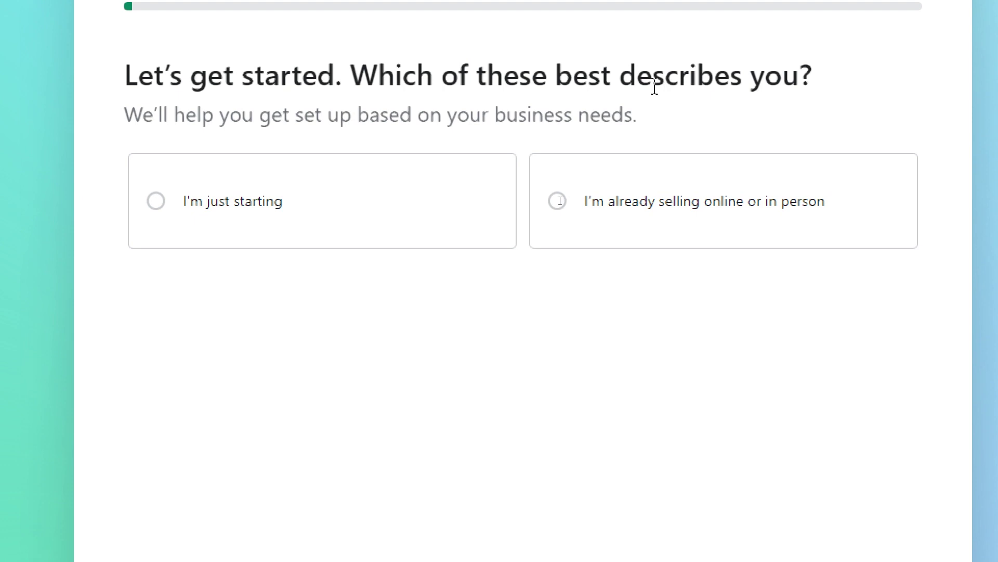
Answer the setup questions: I'm just starting, An online store, and I'll decide later.
left_click(237, 213)
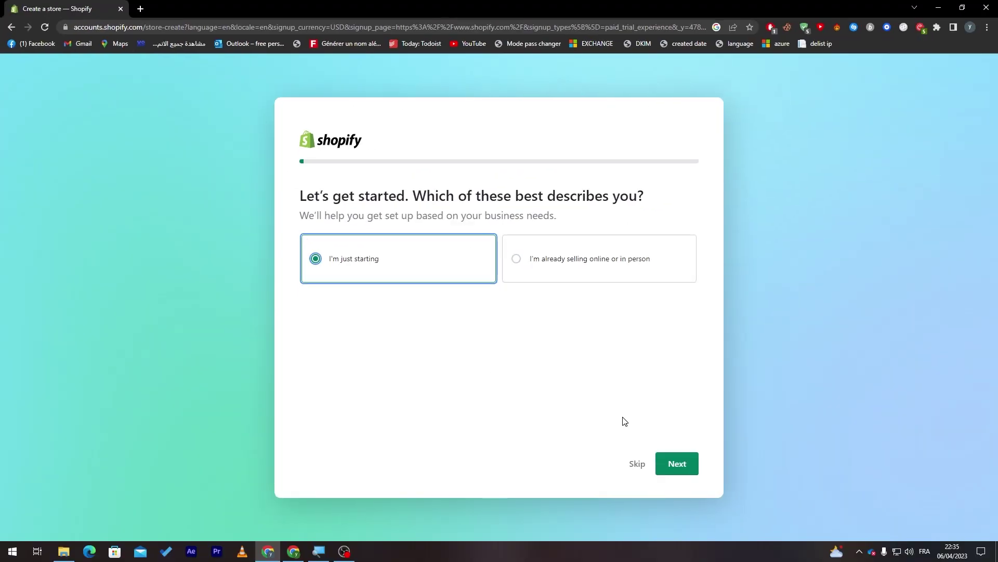
left_click(675, 464)
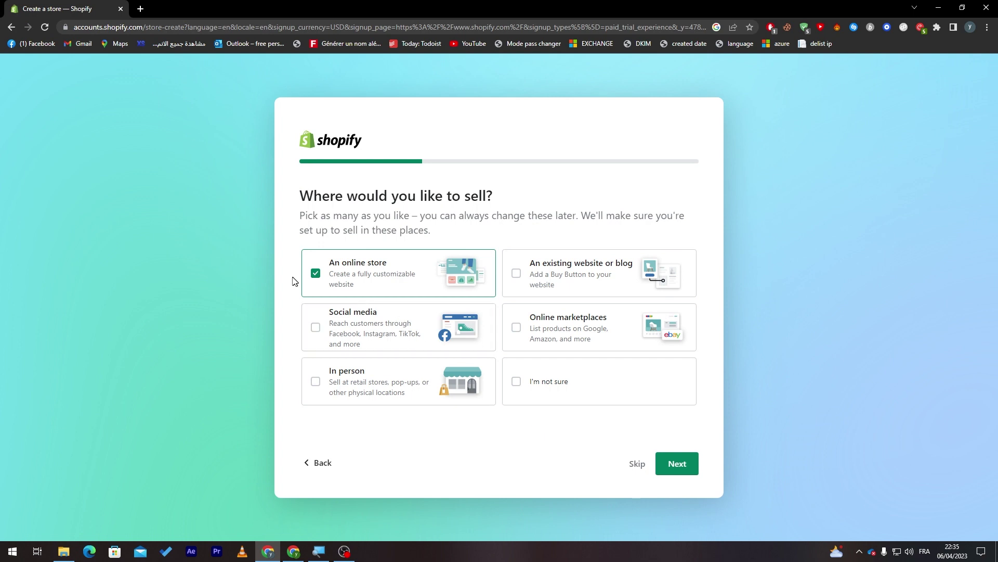
left_click(690, 476)
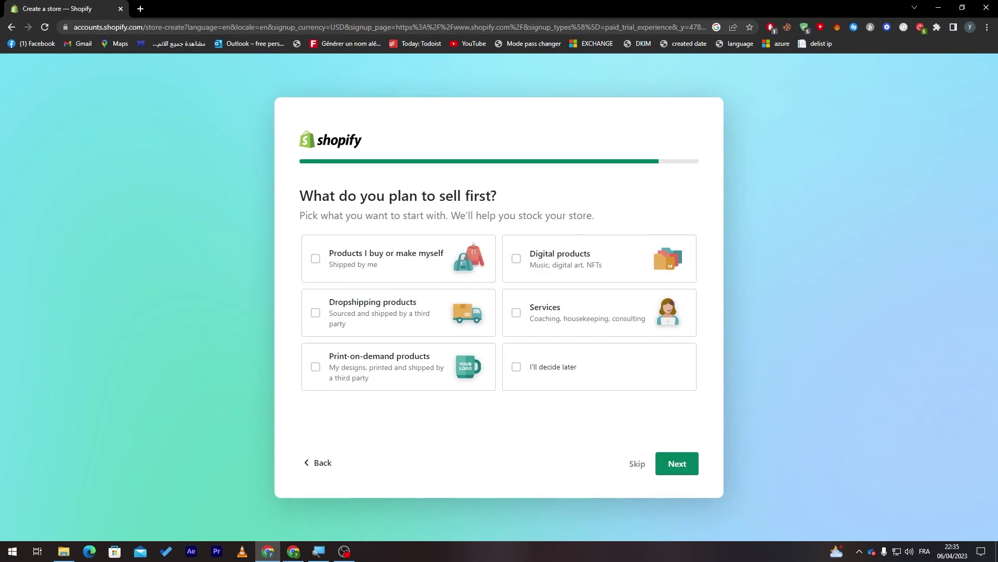
left_click(543, 367)
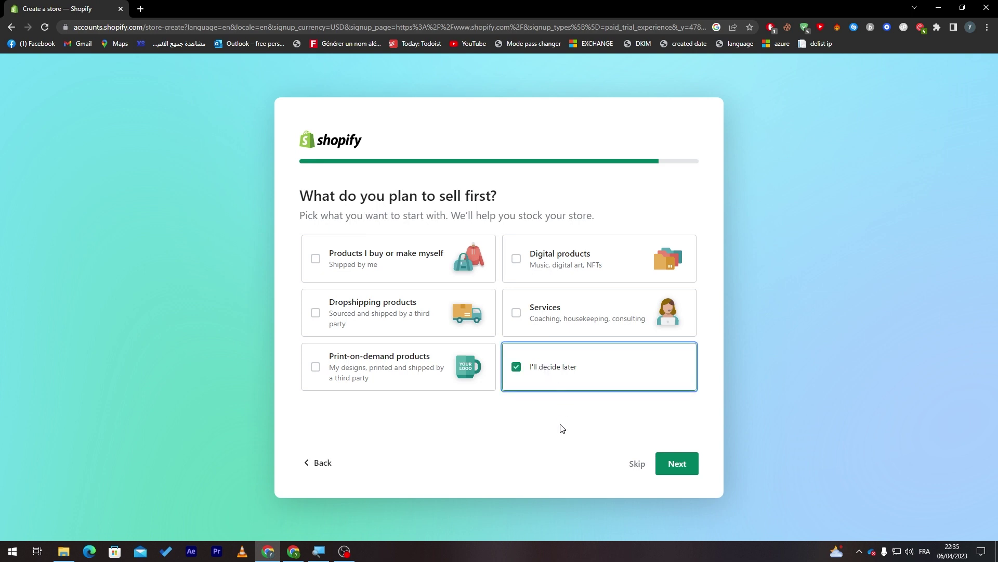
left_click(676, 464)
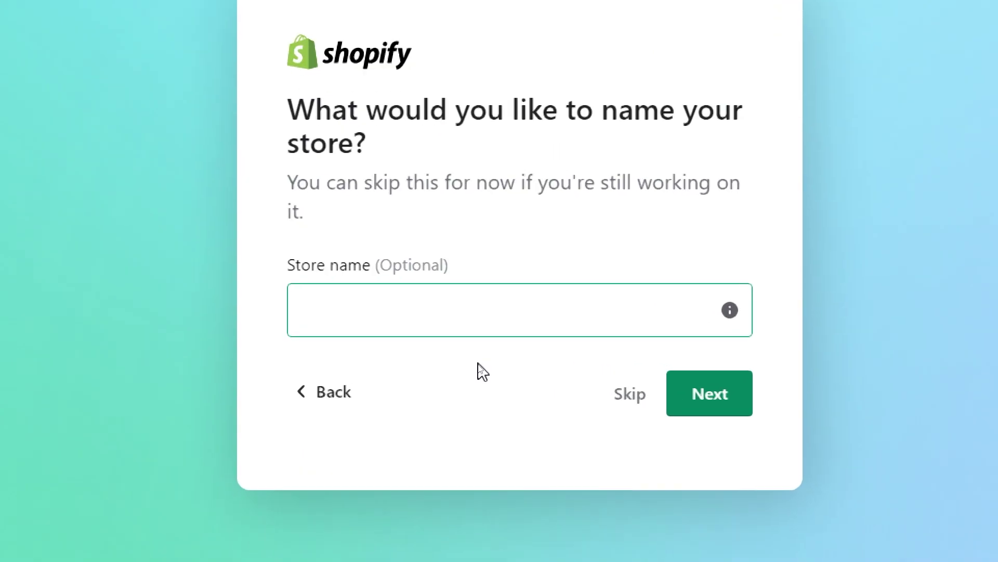
Name the store 'TutorialVideo' and keep Morocco as the business location.
left_click(473, 337)
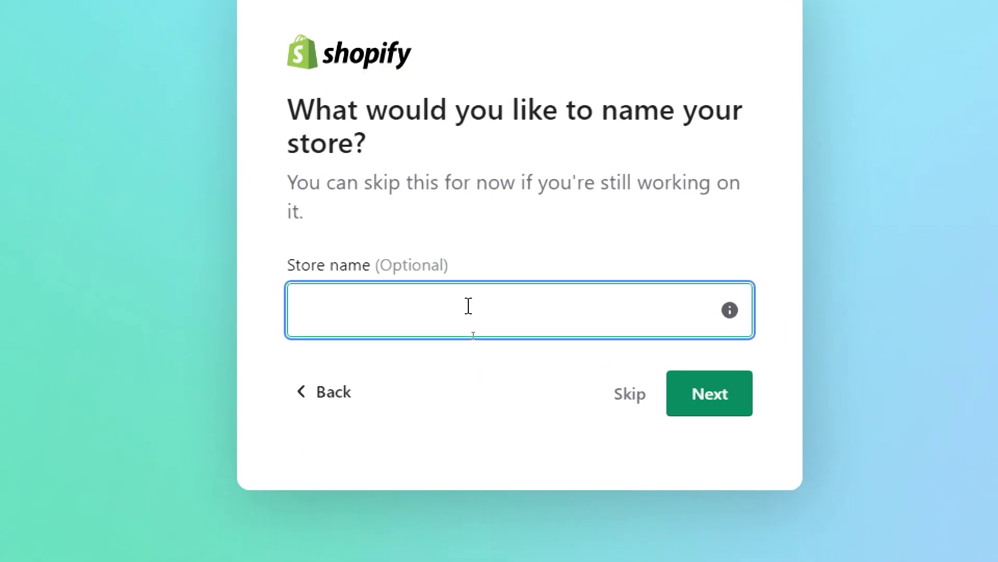
type("Tutorial")
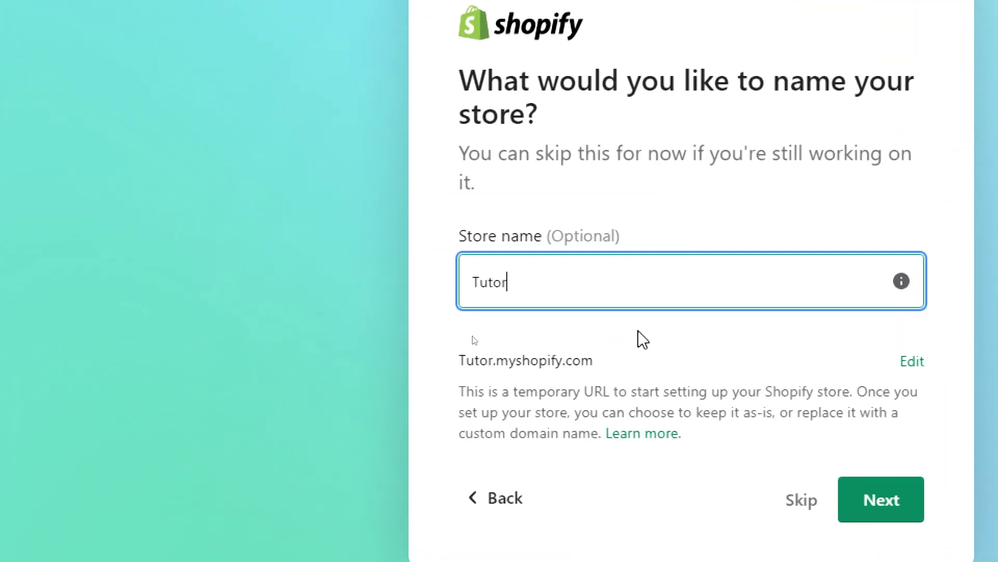
type("Video")
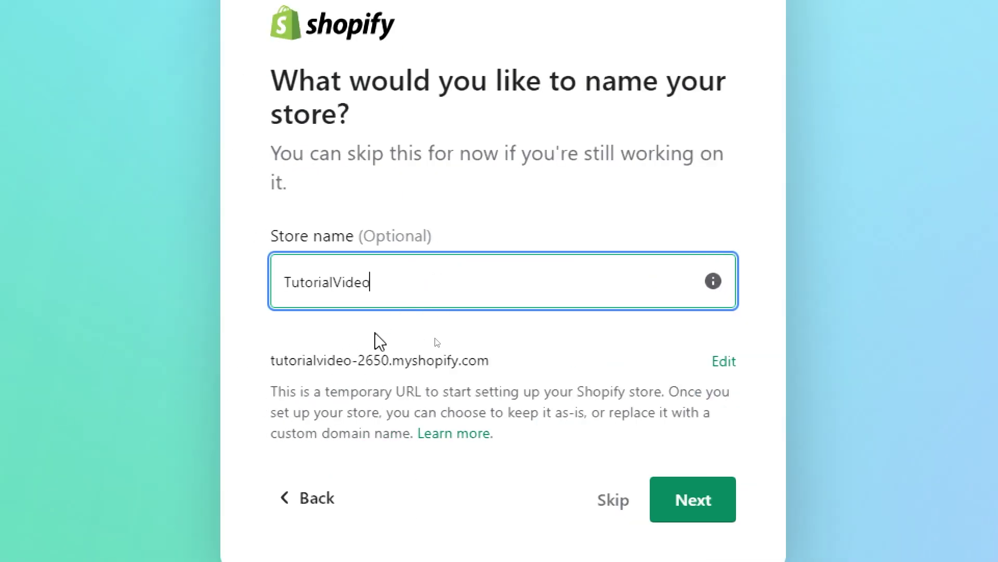
left_click(686, 481)
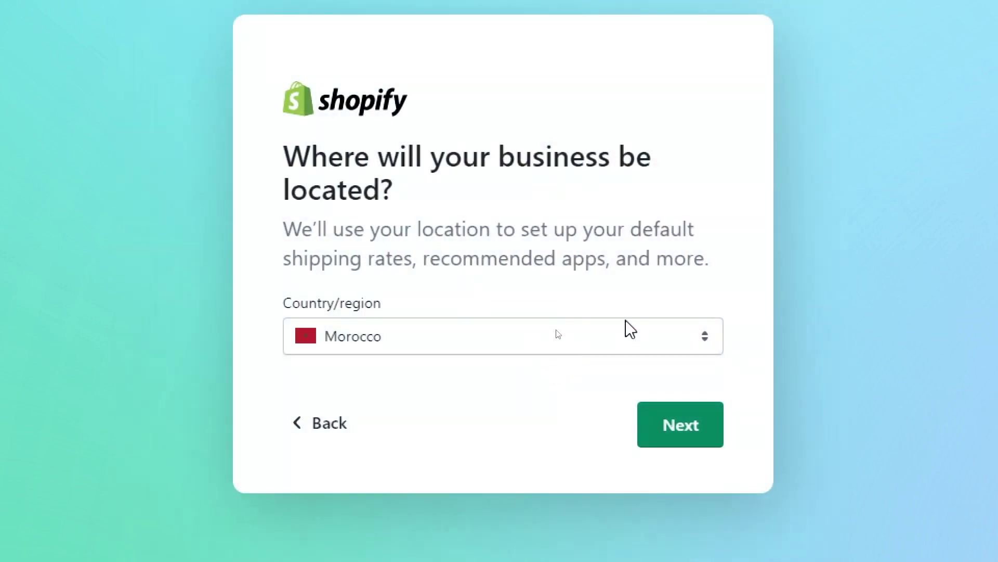
left_click(696, 441)
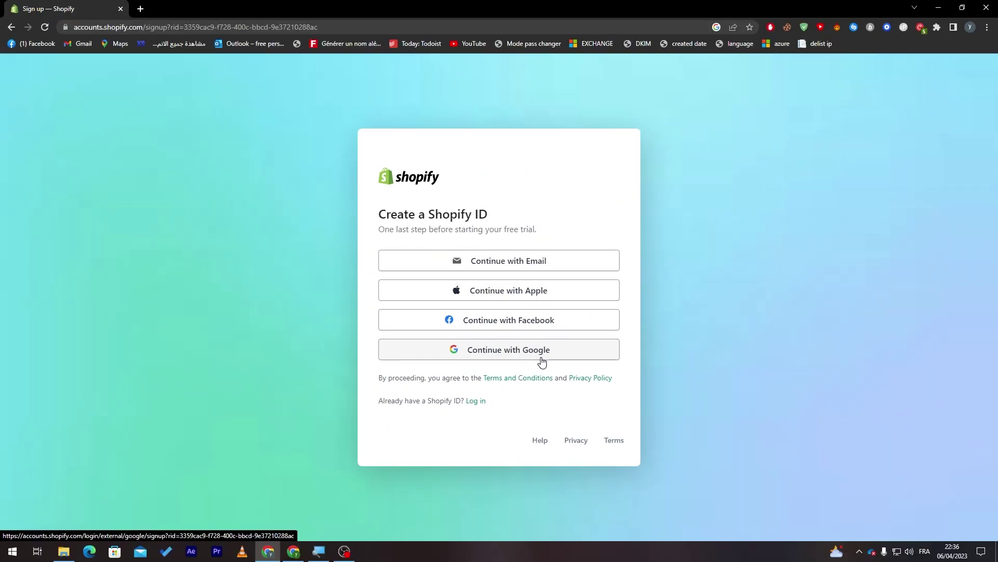
Create the Shopify ID with Continue with Google and reach the store admin.
left_click(494, 359)
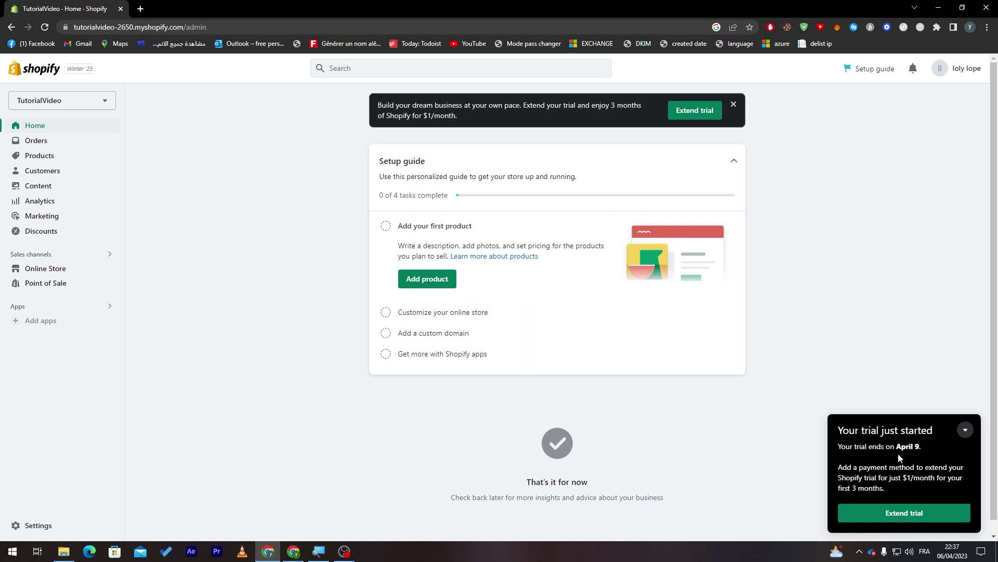
Collapse the 'Your trial just started' notice and bring up suggested apps.
left_click(965, 432)
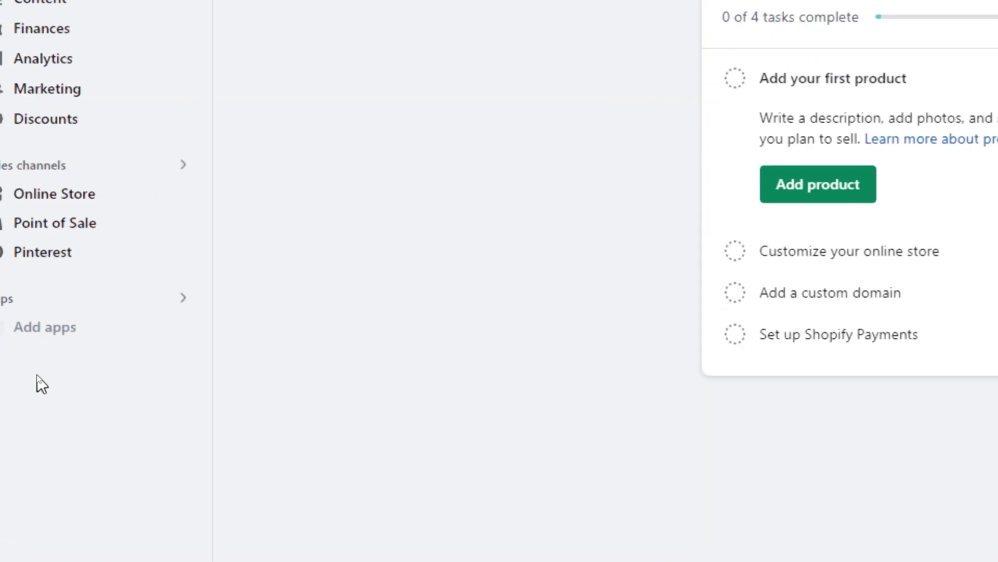
left_click(26, 349)
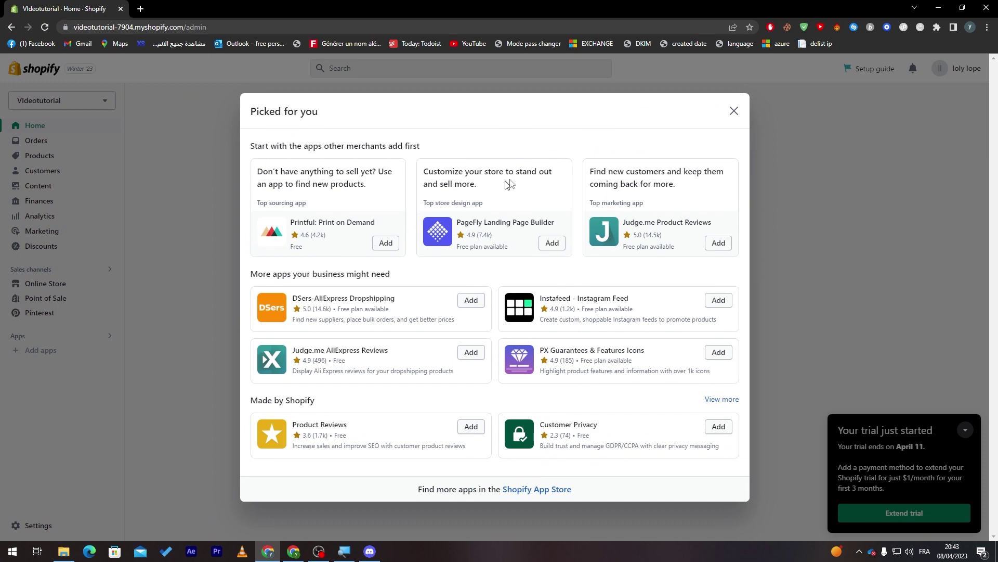
Search the Shopify App Store for 'loox' and open the Loox Product Reviews & Photos demo store.
left_click(591, 508)
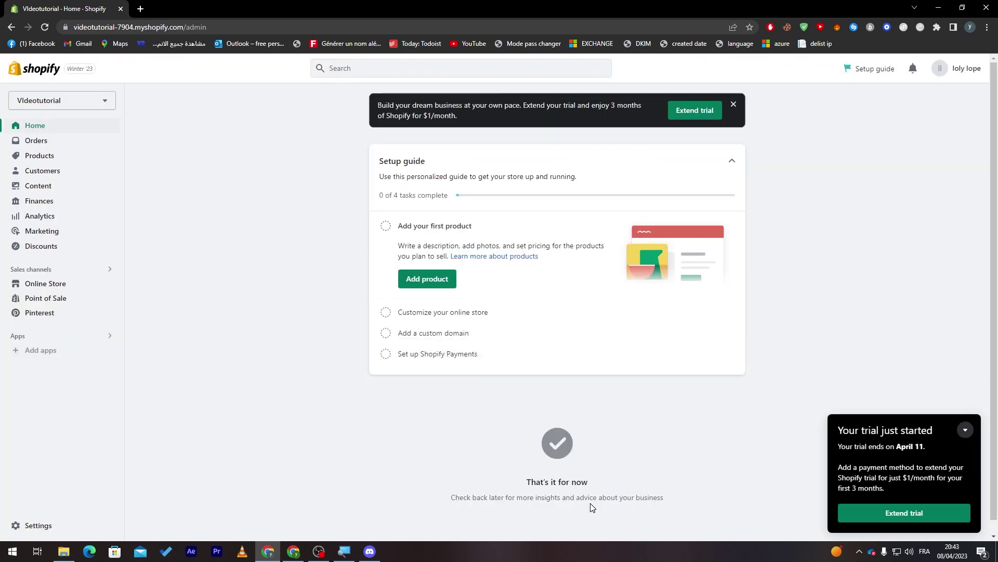
left_click(58, 350)
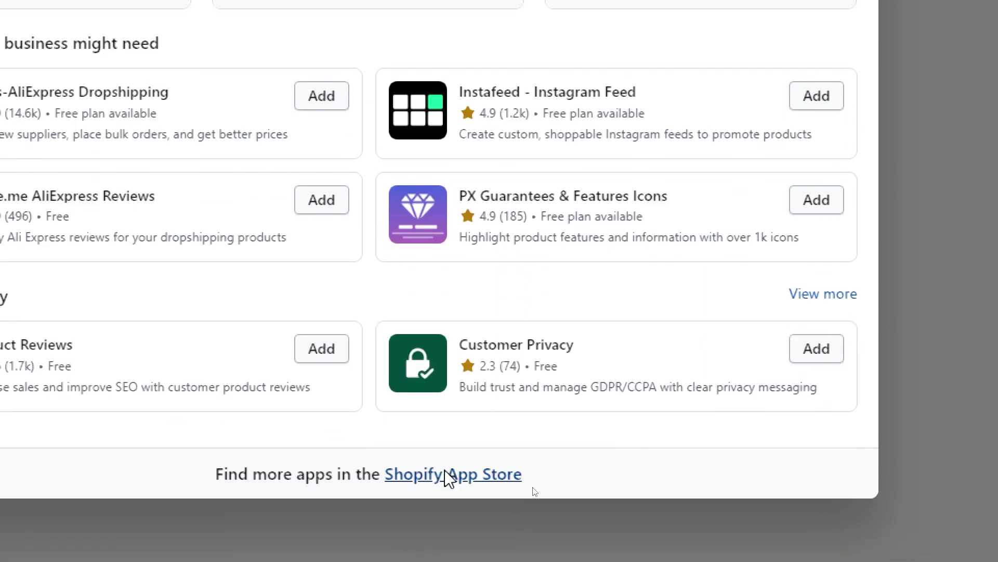
left_click(535, 491)
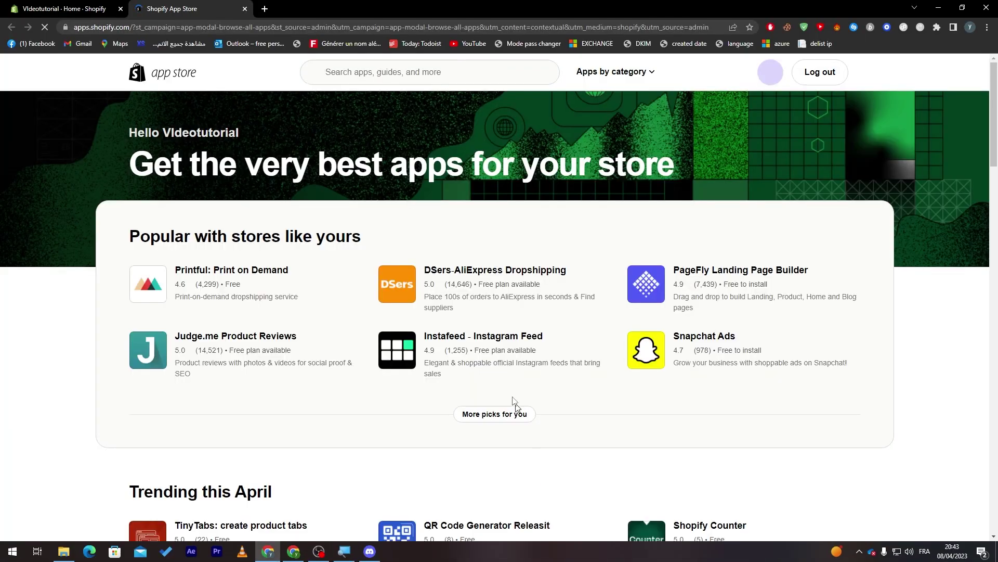
left_click(367, 78)
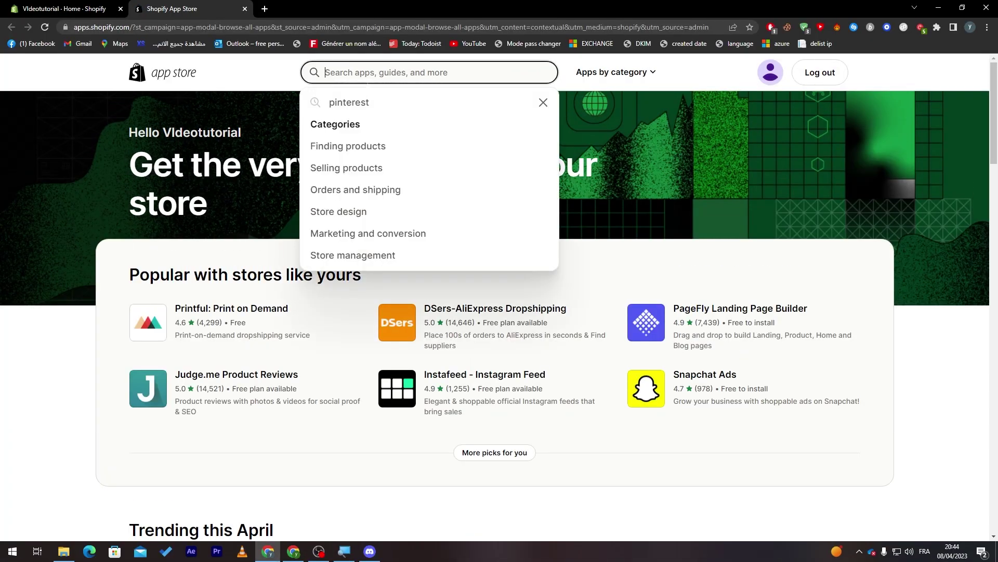
type("loox")
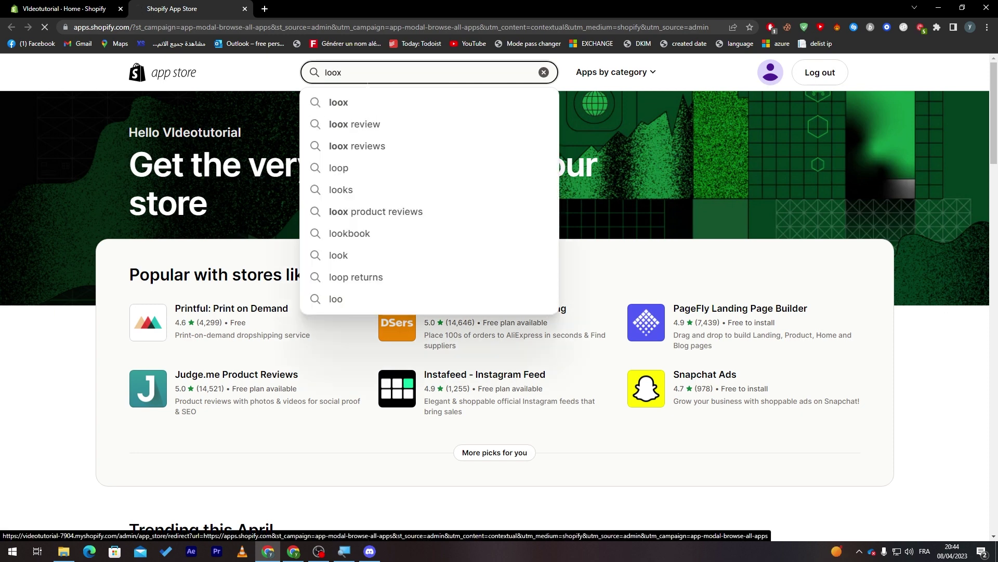
key("Return")
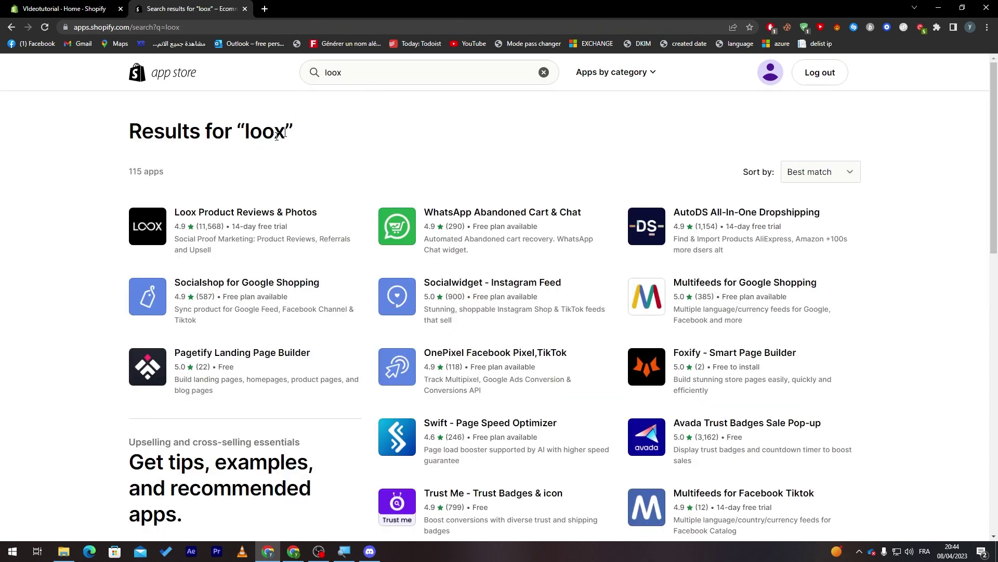
left_click(278, 217)
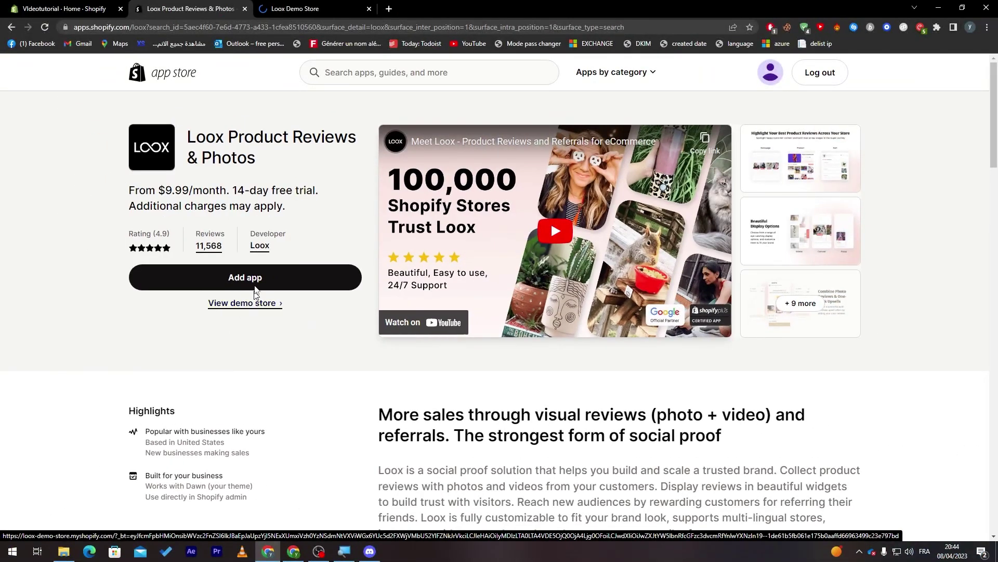
left_click(259, 273)
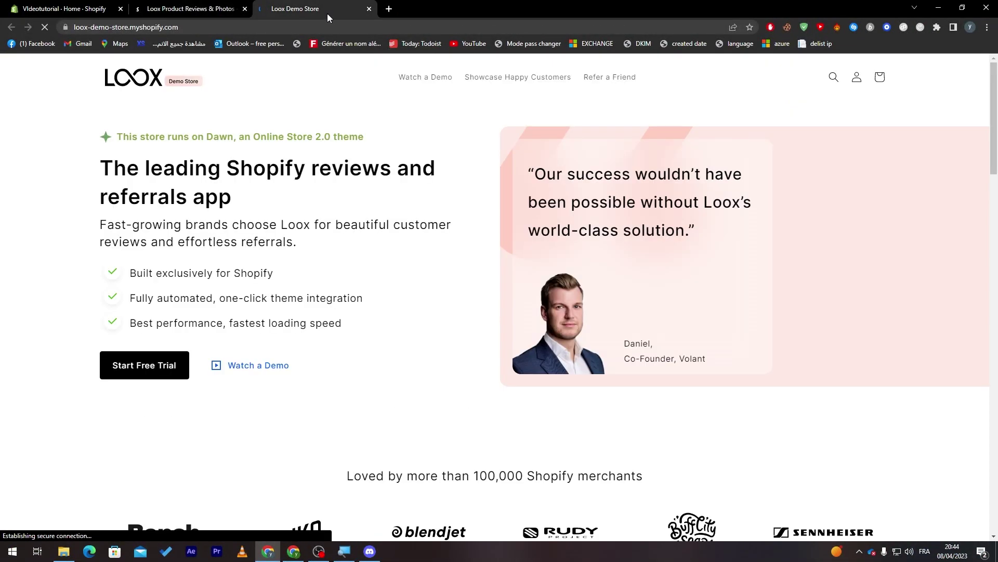
left_click_drag(113, 168, 293, 168)
left_click(293, 168)
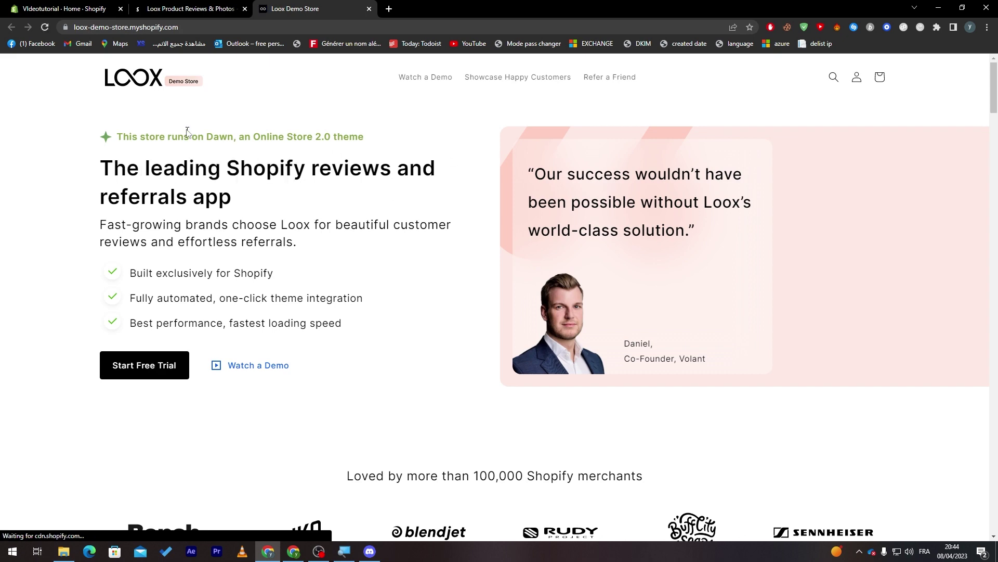
left_click_drag(994, 77, 996, 153)
scroll(757, 127, "up", 2)
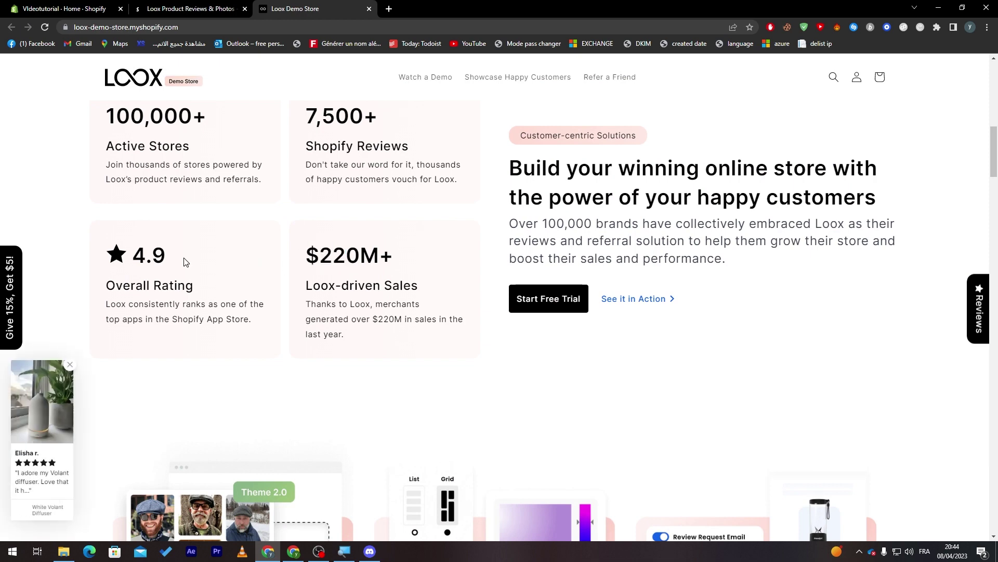
left_click_drag(164, 115, 335, 117)
left_click(335, 117)
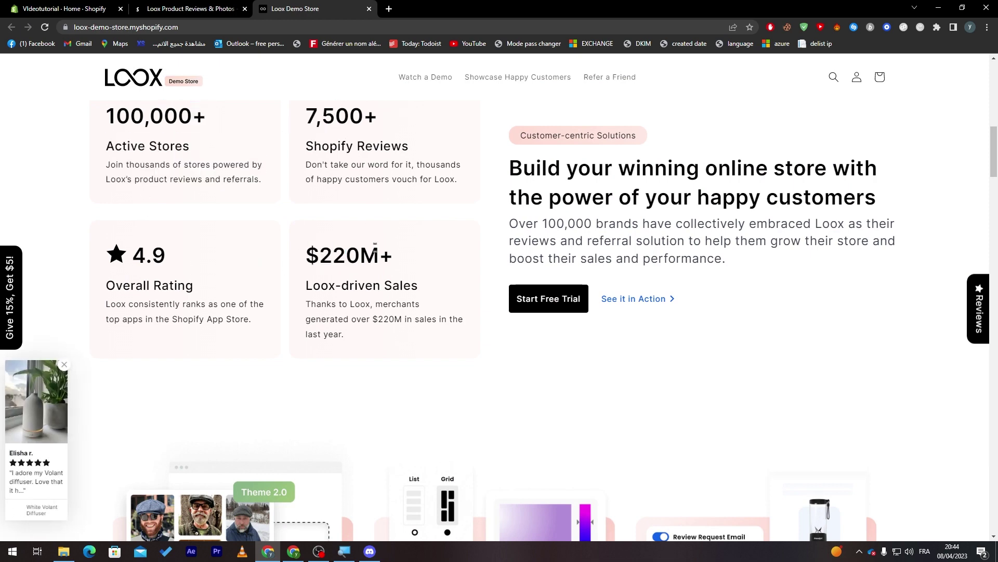
left_click(997, 188)
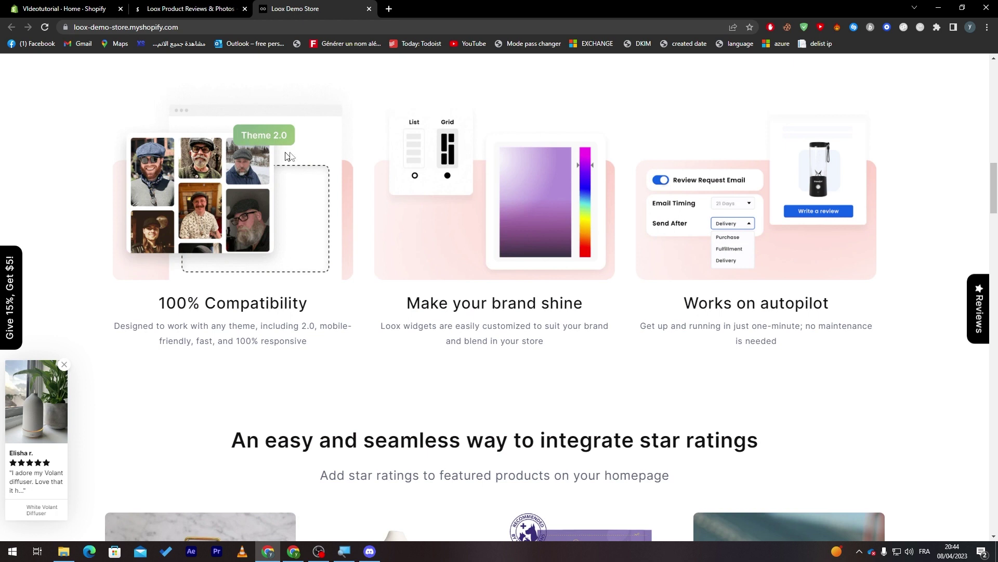
left_click_drag(407, 307, 478, 310)
left_click(477, 310)
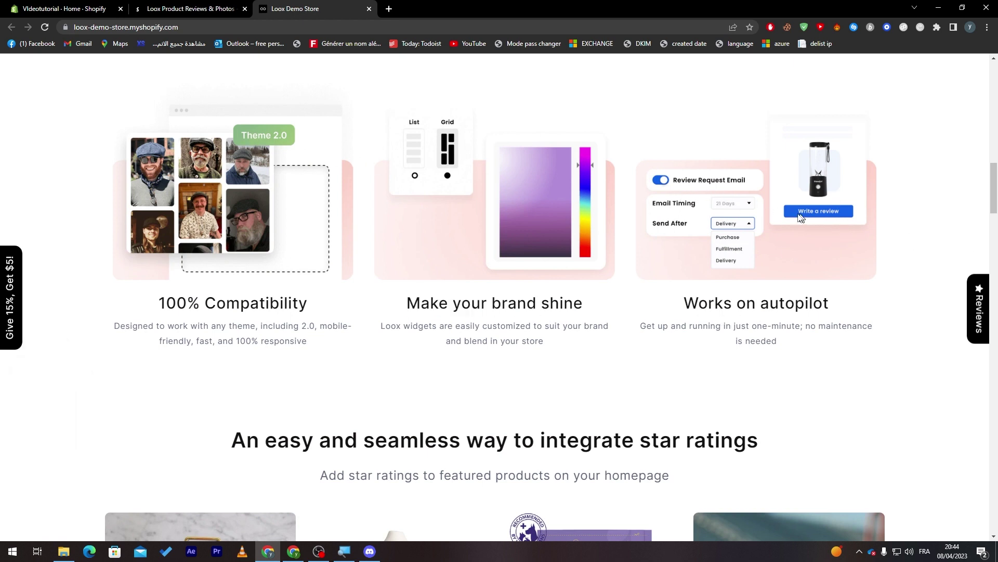
scroll(951, 231, "down", 8)
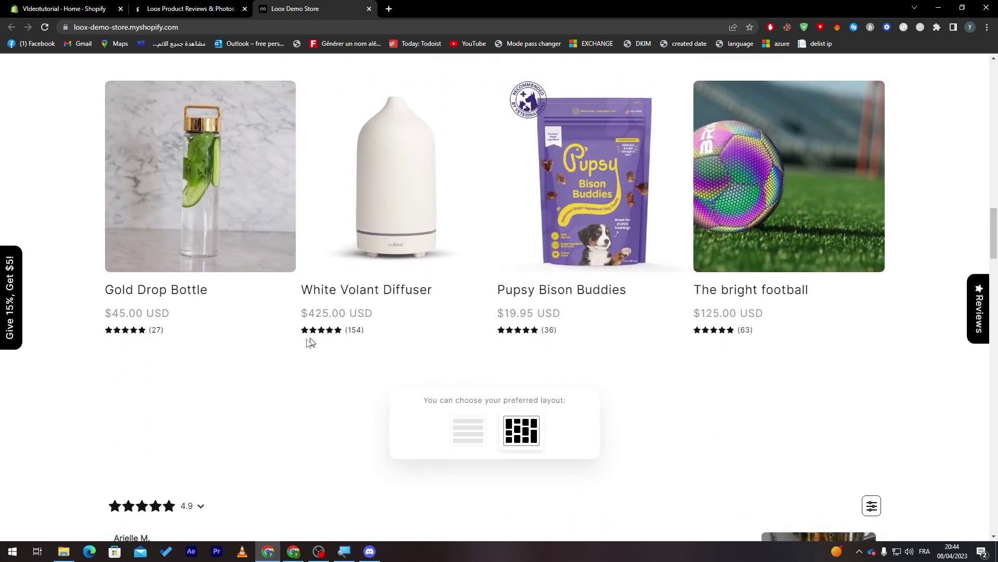
left_click_drag(310, 341, 346, 338)
left_click(385, 342)
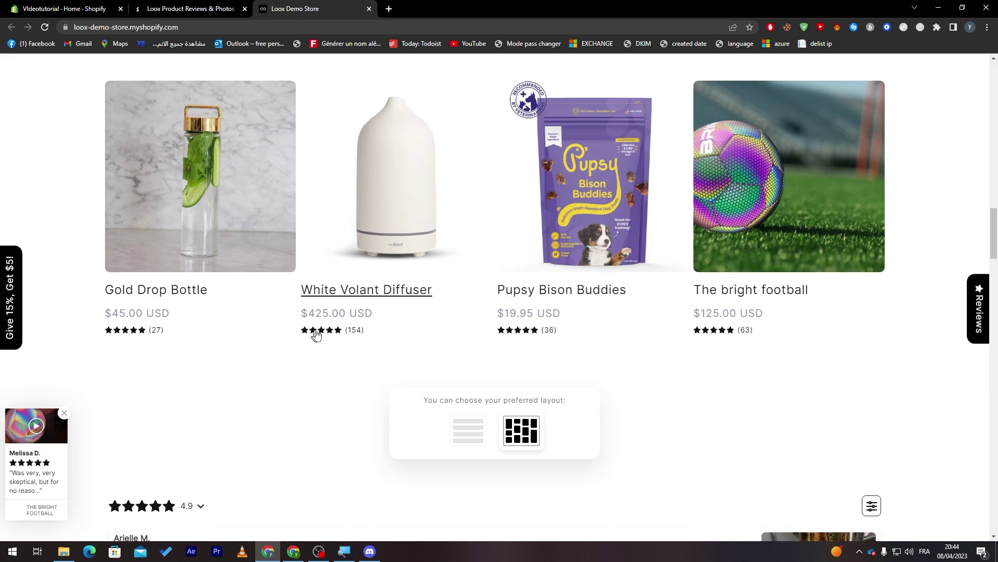
scroll(996, 226, "down", 6)
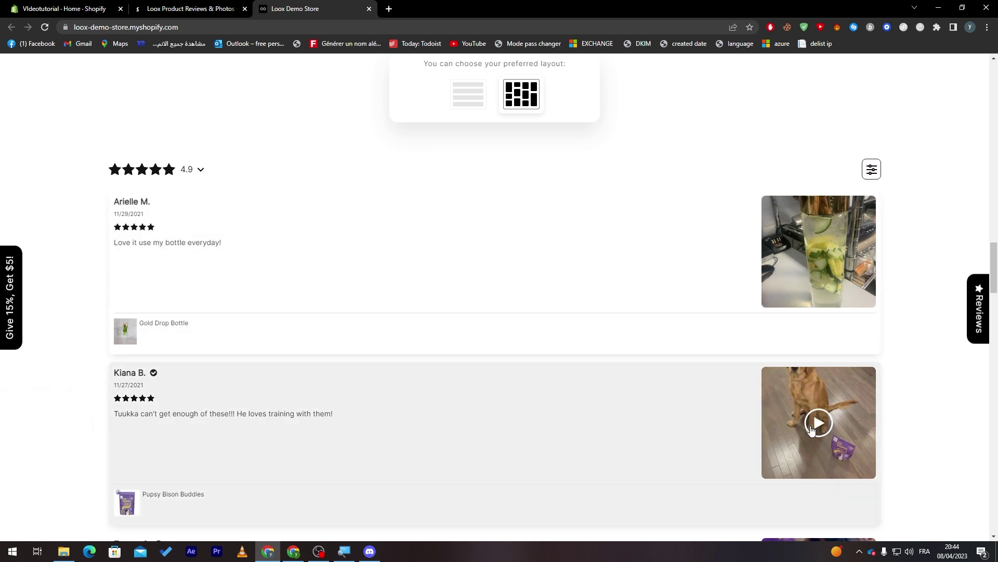
Preview a video review and scroll through the Loox demo store.
left_click(820, 422)
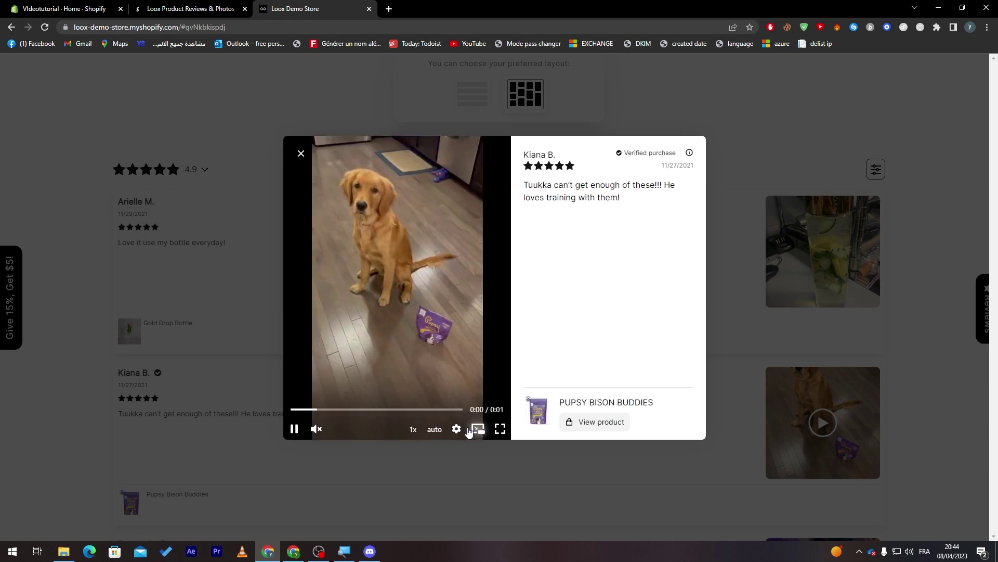
left_click(811, 361)
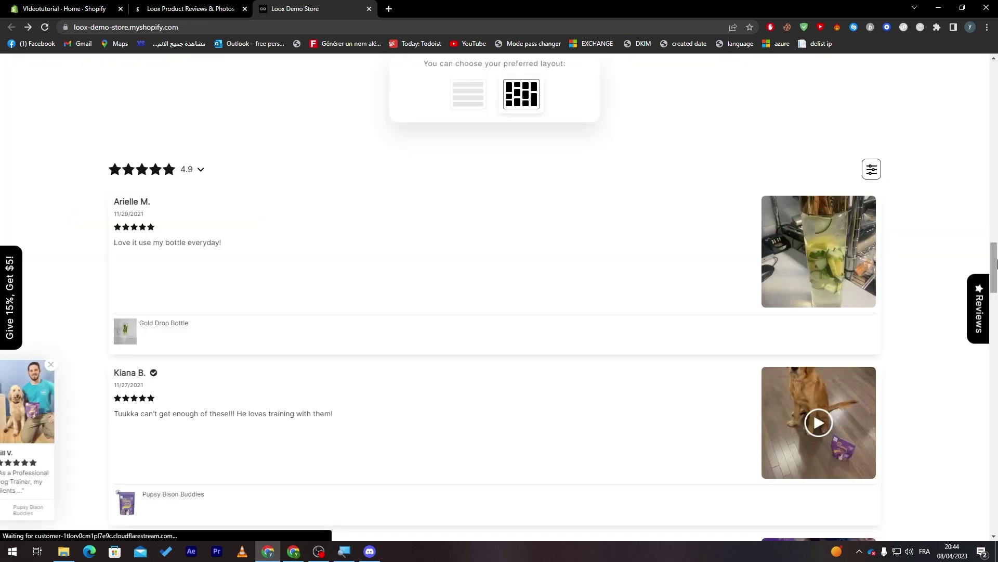
scroll(991, 293, "down", 7)
left_click_drag(990, 293, 910, 258)
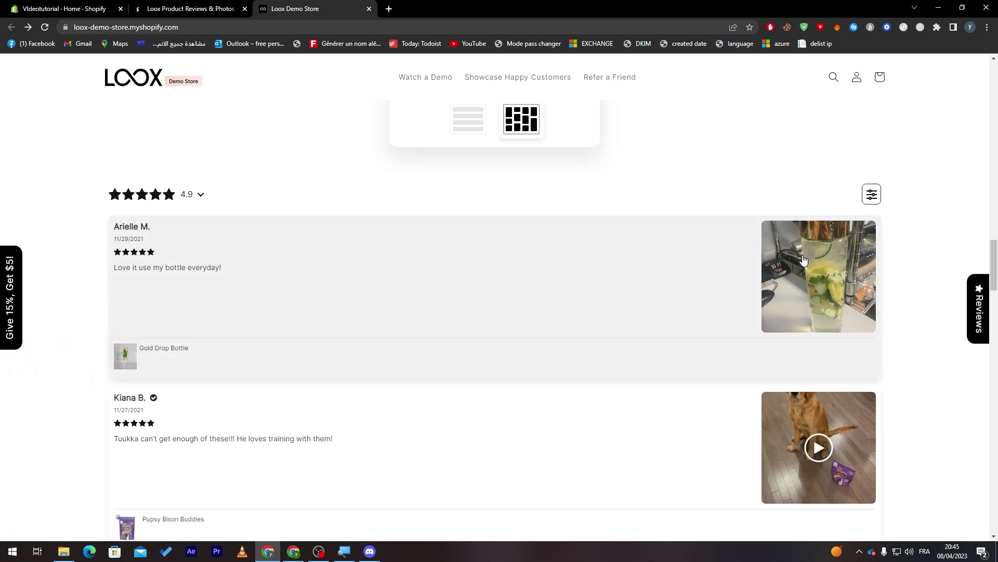
left_click_drag(995, 274, 995, 522)
scroll(995, 523, "up", 3)
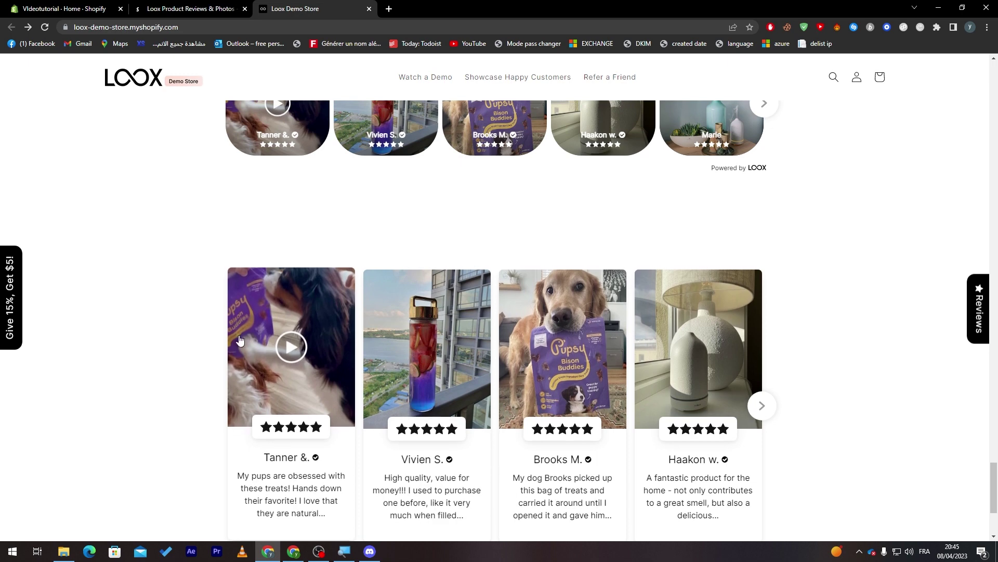
scroll(996, 366, "up", 3)
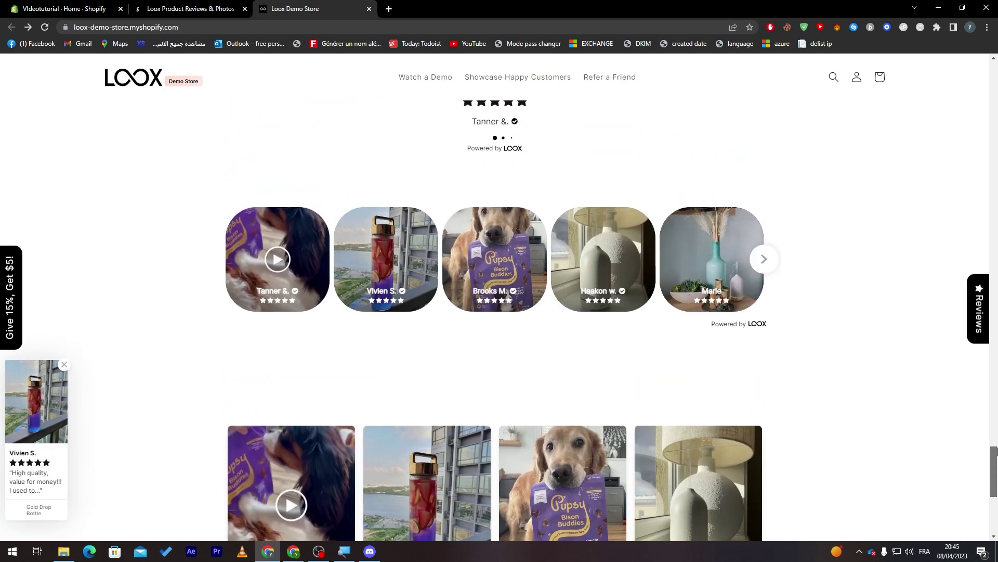
scroll(615, 419, "up", 10)
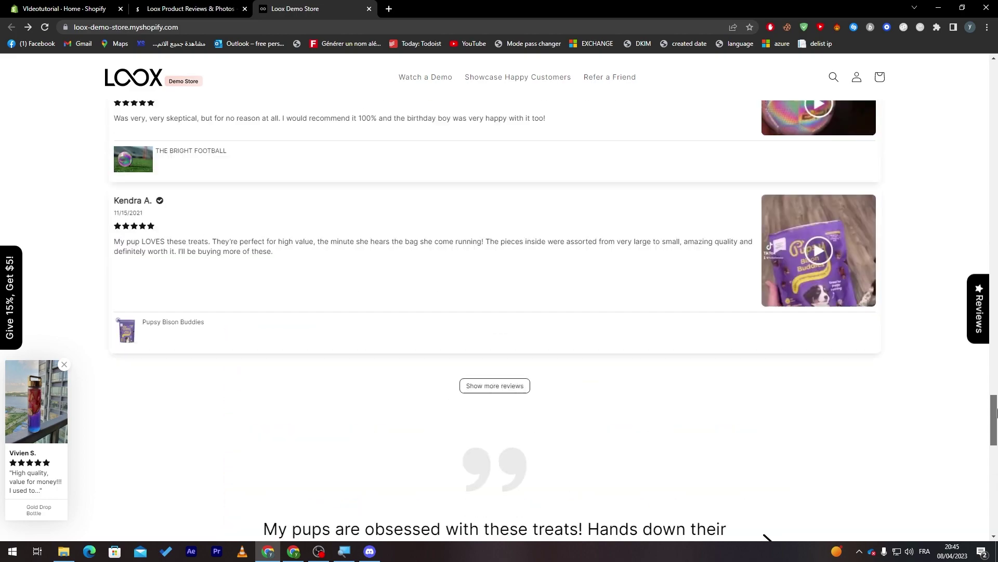
left_click_drag(994, 388, 996, 515)
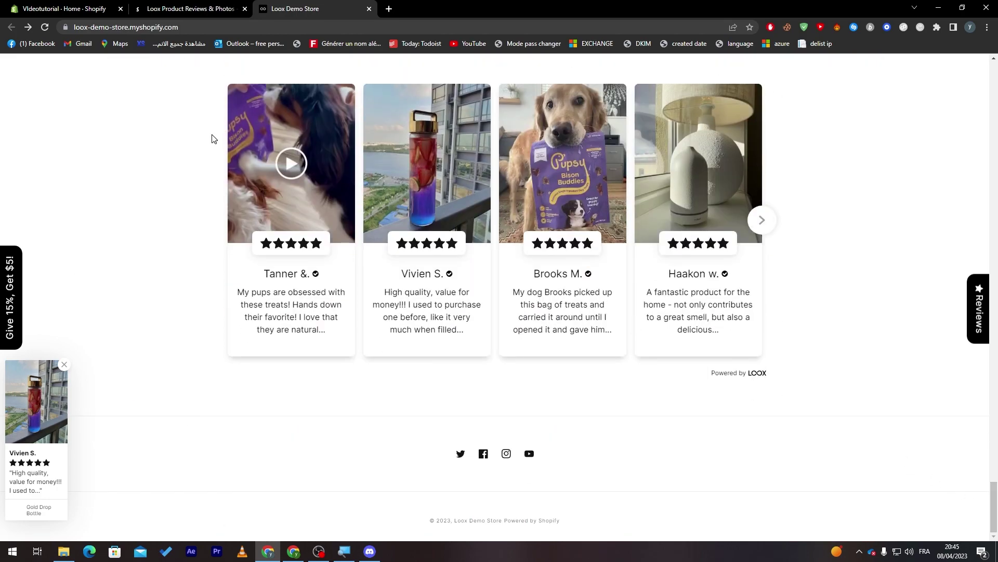
Close the demo store tab and choose Add app on the Loox listing.
left_click(190, 8)
left_click(369, 9)
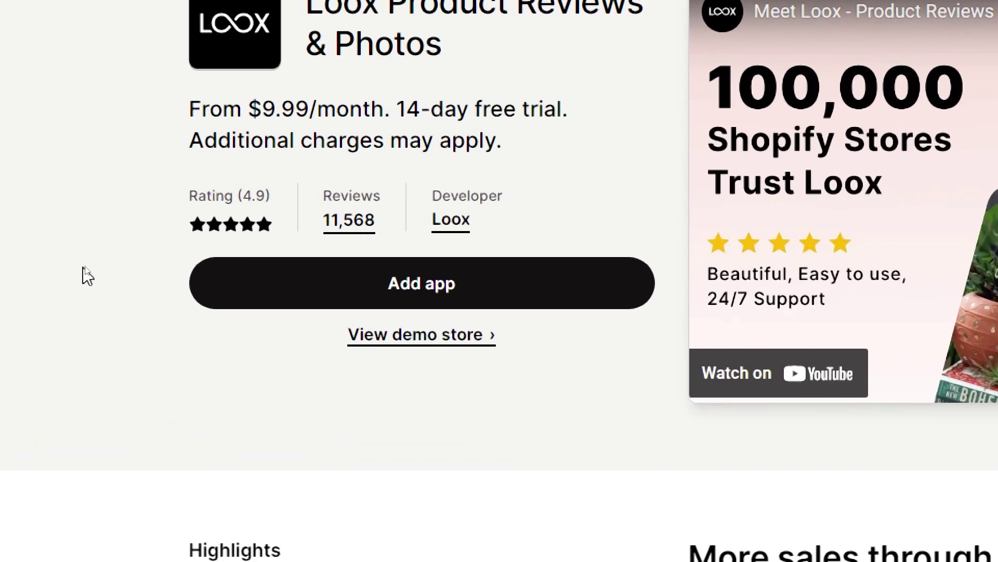
left_click(436, 294)
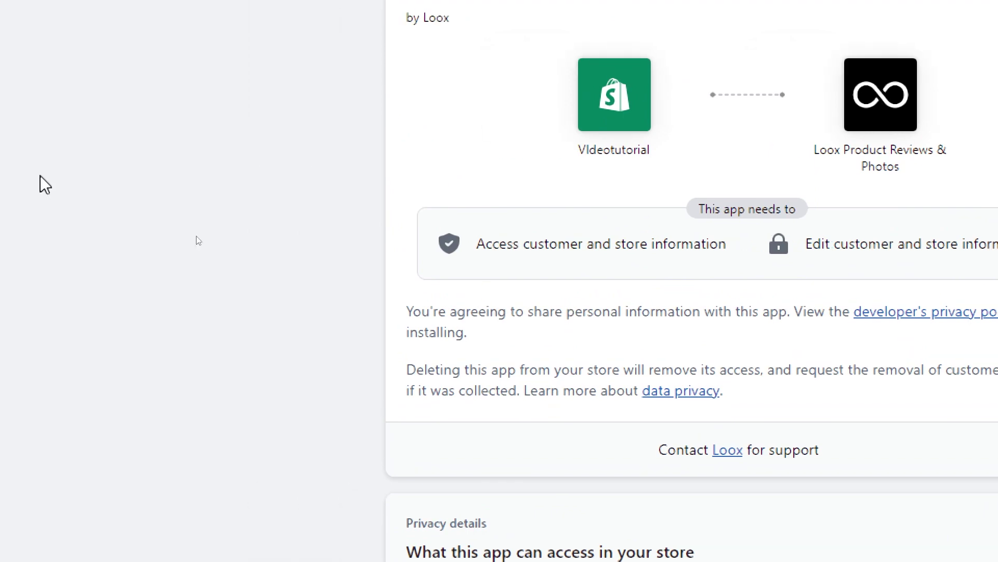
Approve the Loox app install and collapse the trial-started notice.
left_click(873, 78)
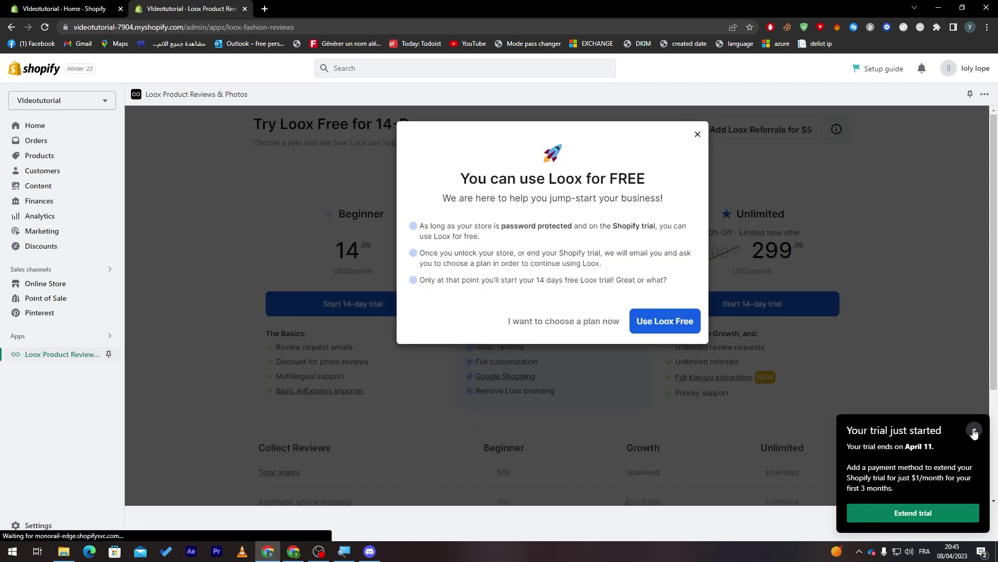
left_click(974, 430)
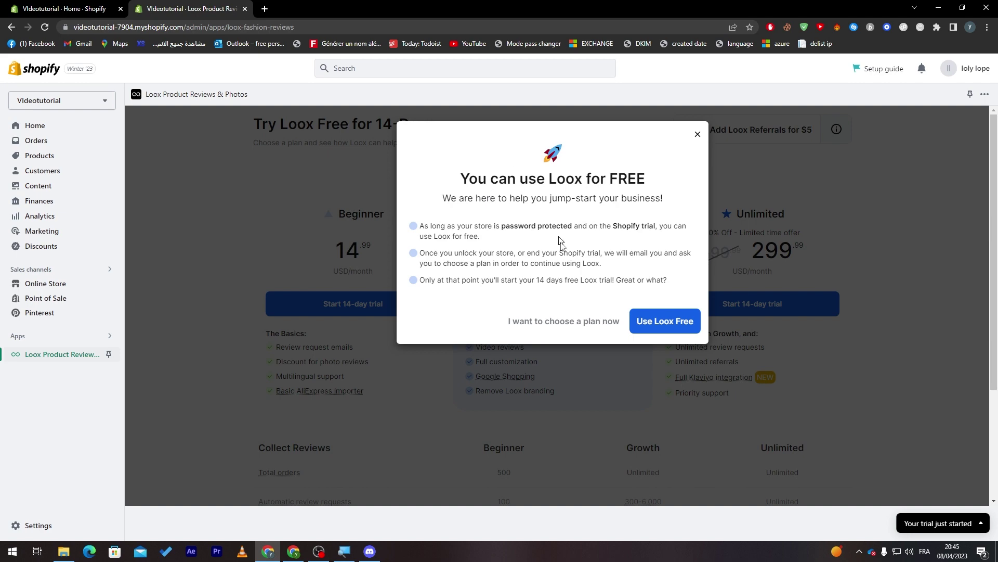
Decline the free-use offer and review the Loox plan prices and features.
left_click(556, 322)
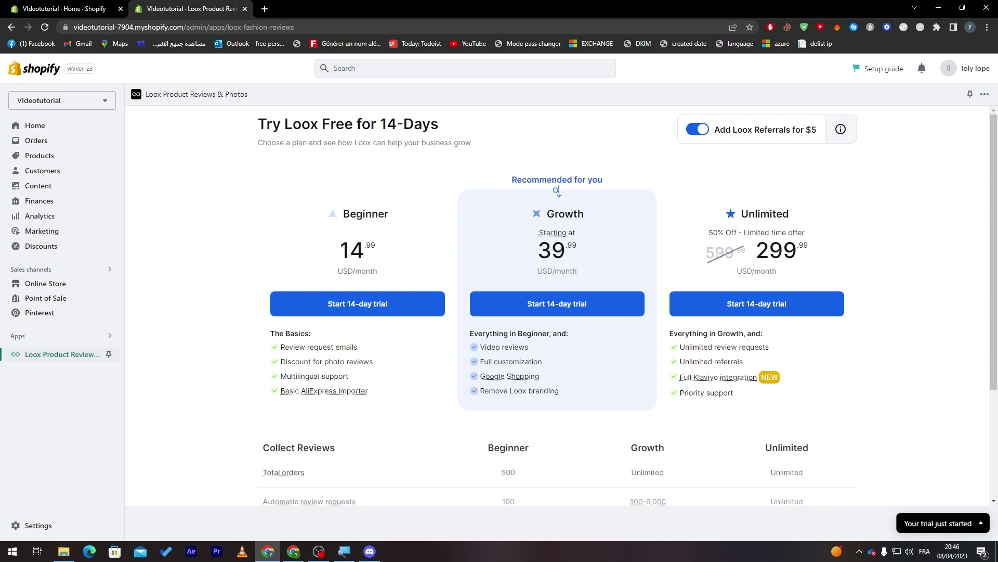
scroll(986, 224, "down", 1)
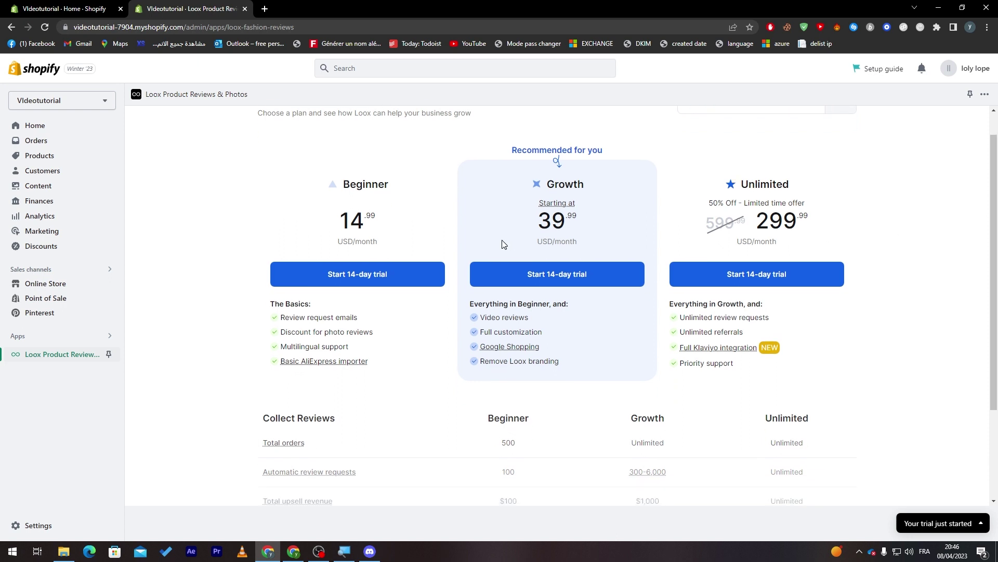
scroll(968, 333, "down", 3)
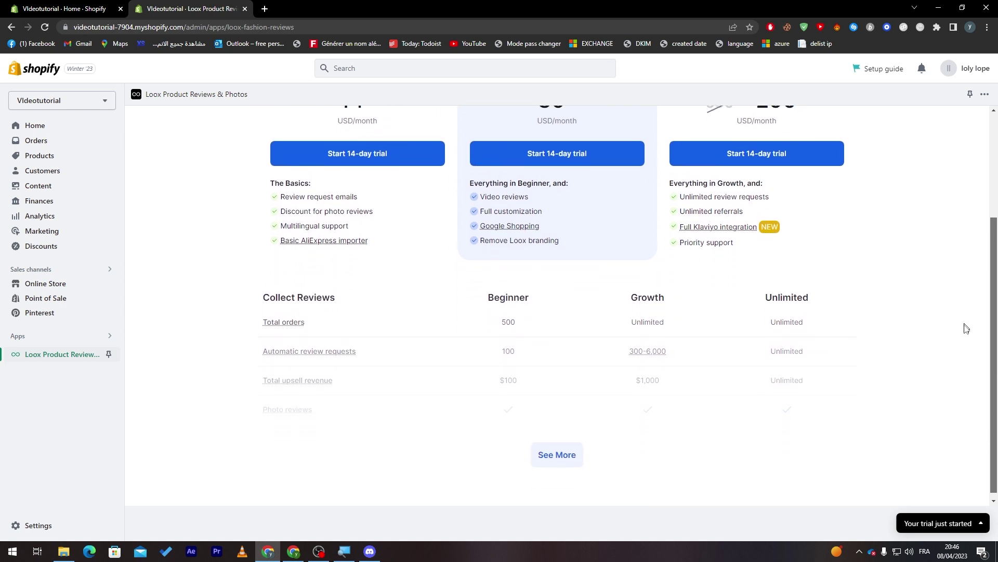
scroll(972, 312, "up", 1)
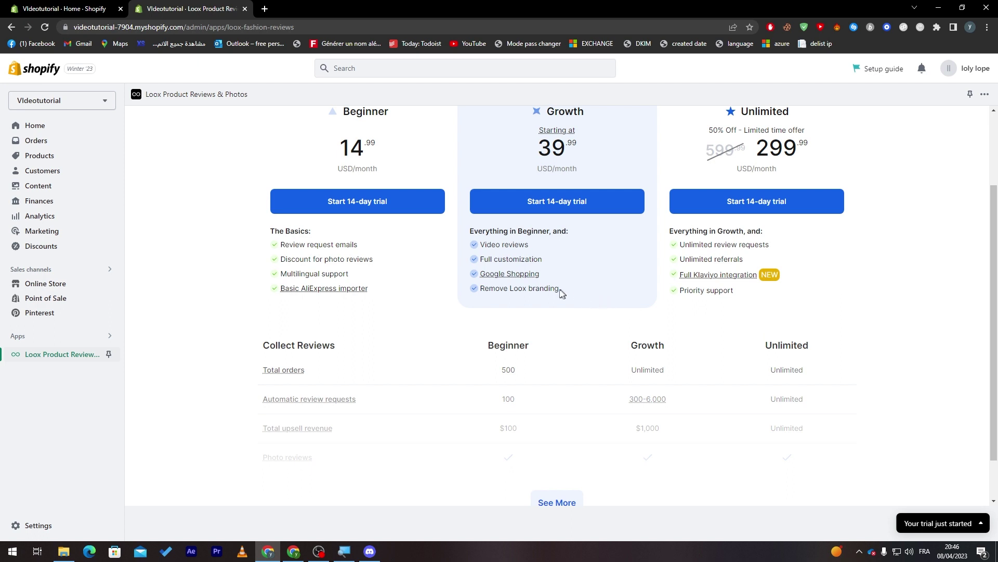
left_click_drag(560, 289, 496, 289)
left_click(513, 289)
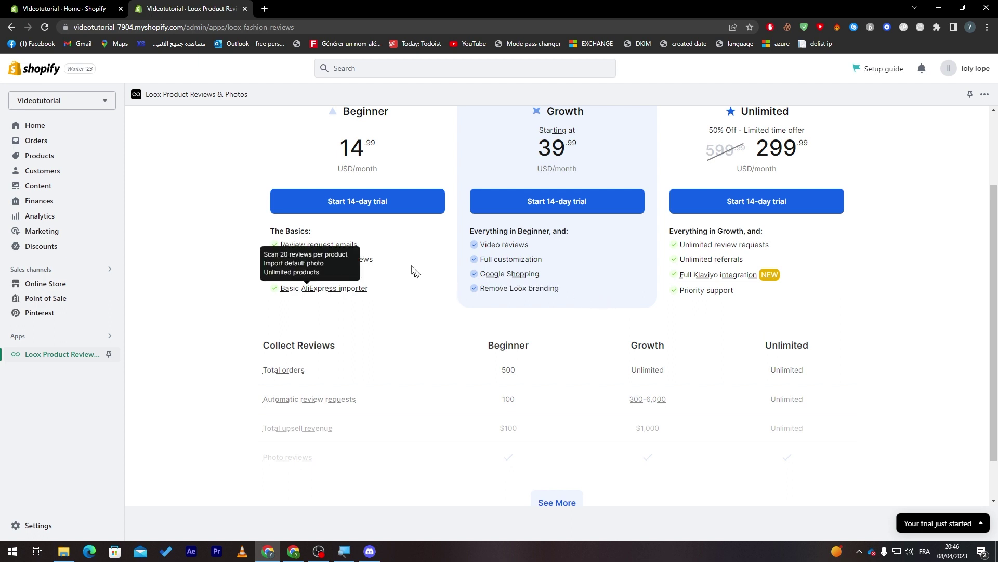
scroll(997, 293, "up", 1)
left_click_drag(996, 294, 987, 255)
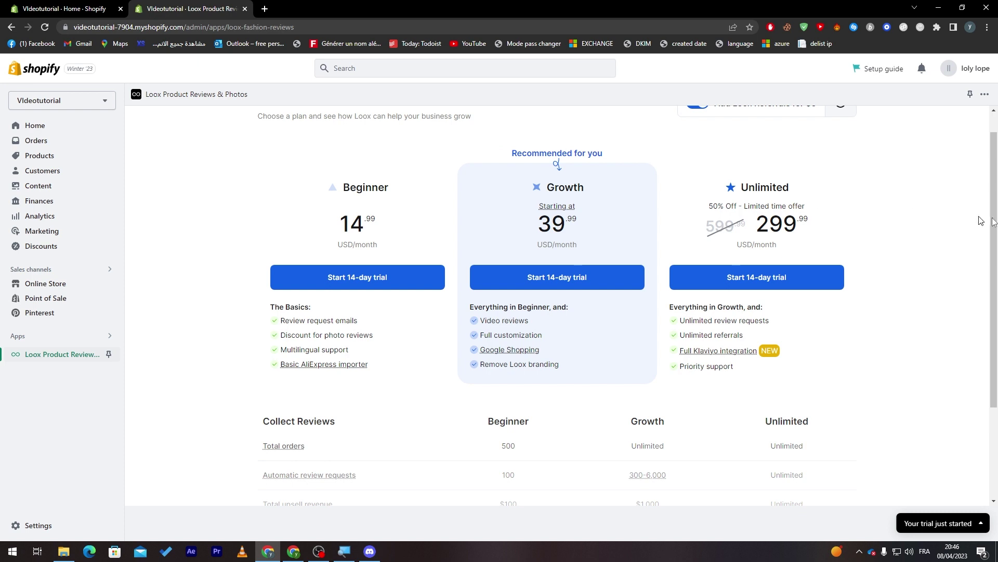
left_click_drag(992, 221, 988, 324)
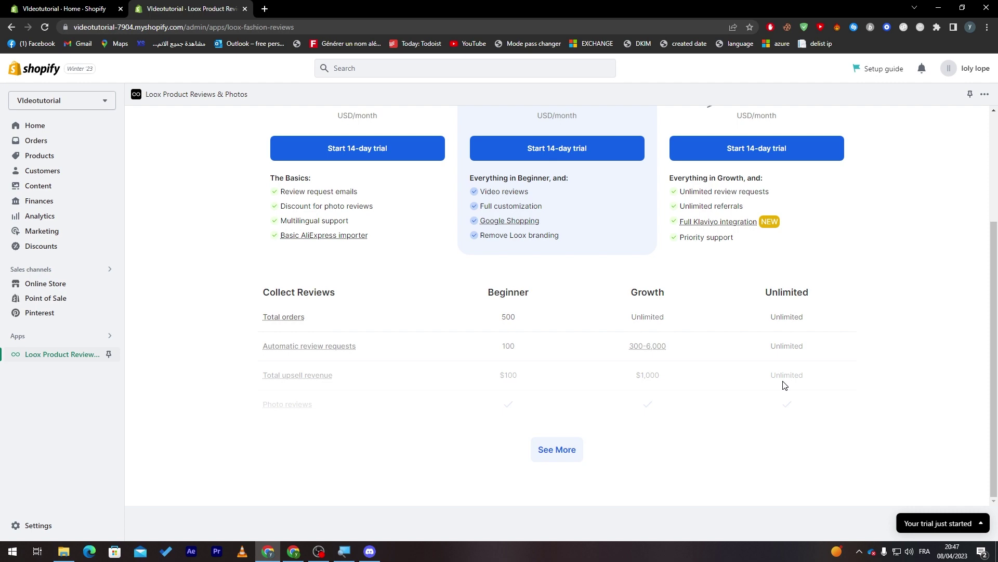
Expand the full plan comparison table, then reopen Loox from the sidebar.
left_click(559, 449)
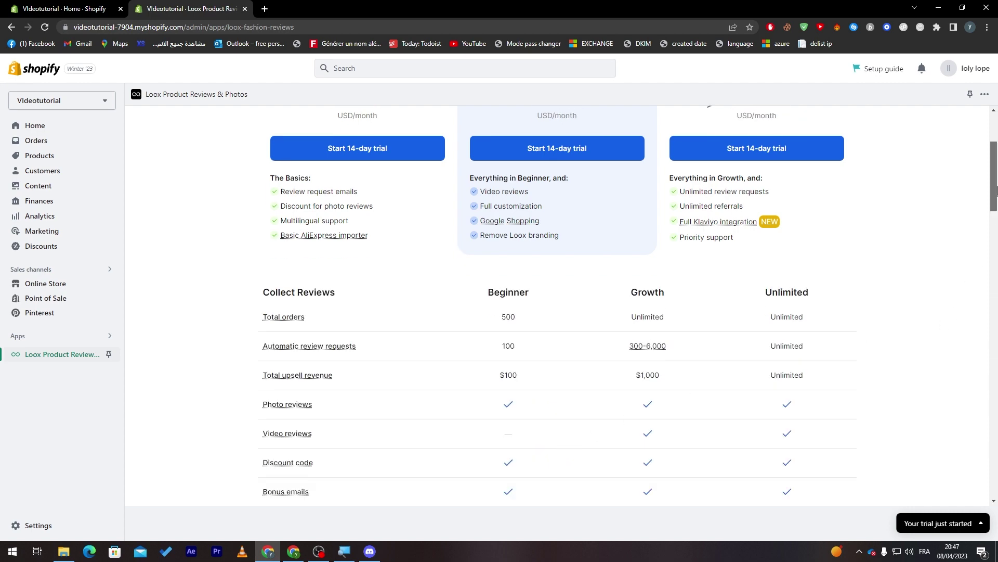
left_click_drag(996, 190, 989, 146)
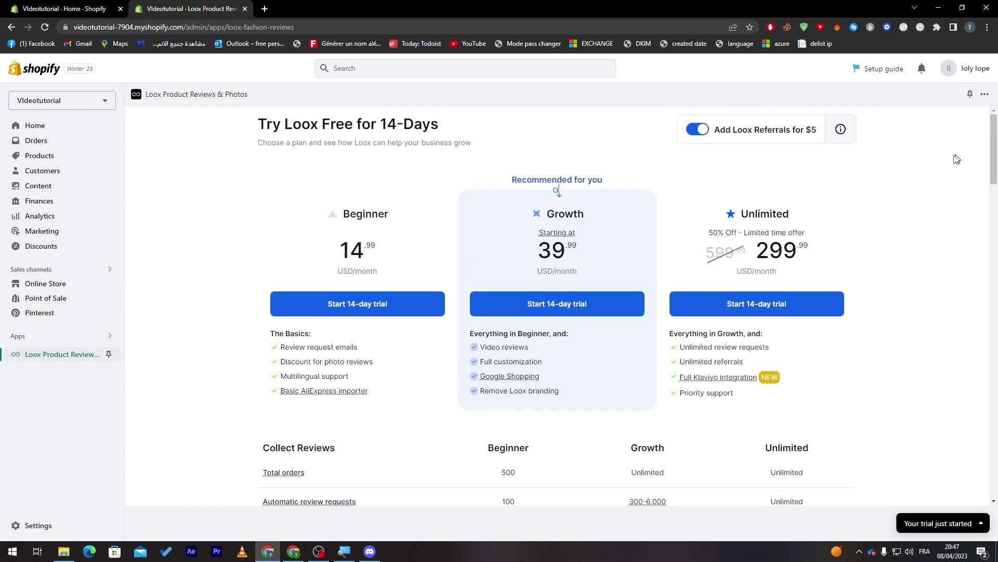
left_click(71, 359)
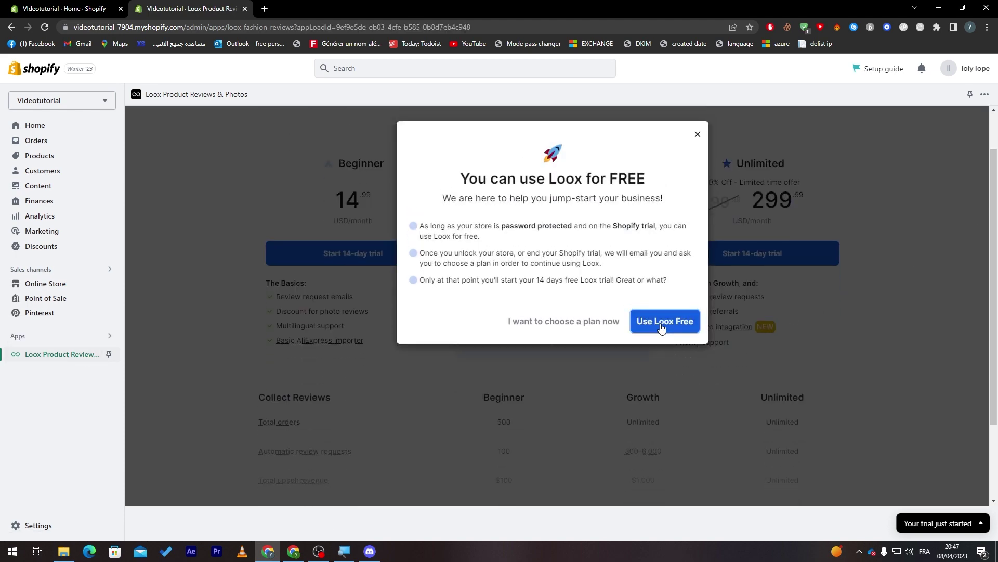
Continue with Loox's free plan, start setup and confirm English as the primary language.
left_click(662, 326)
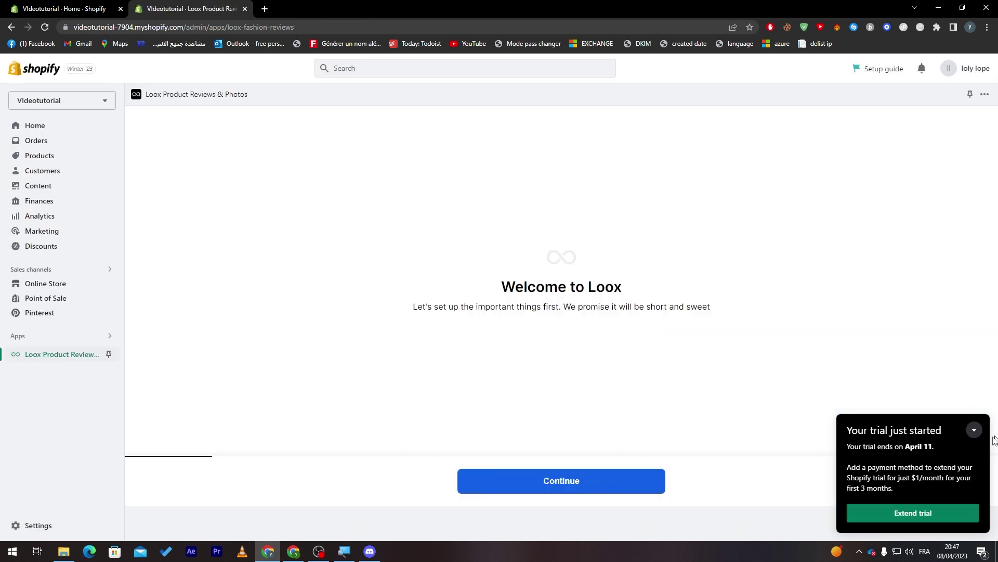
left_click(973, 431)
left_click(562, 477)
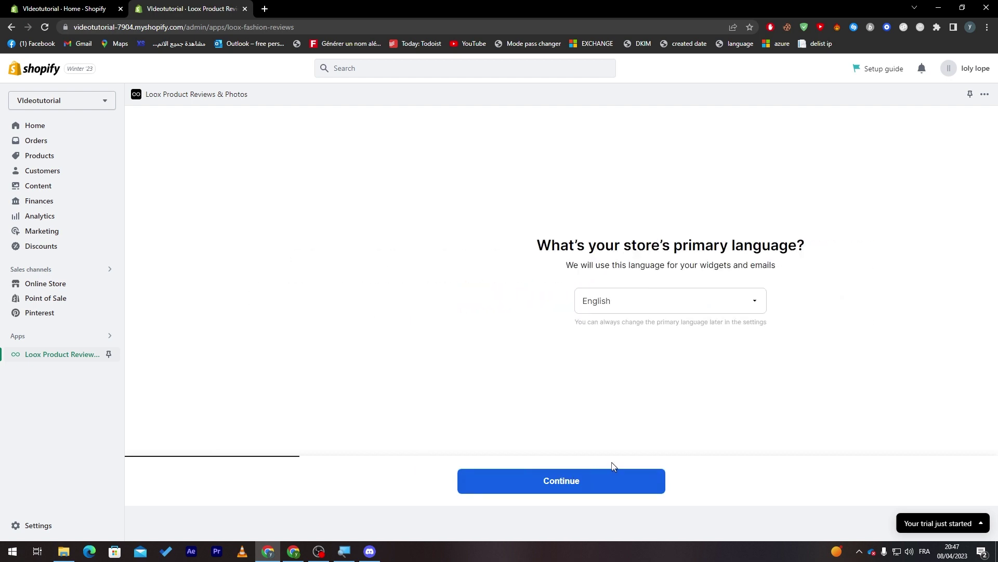
left_click(587, 475)
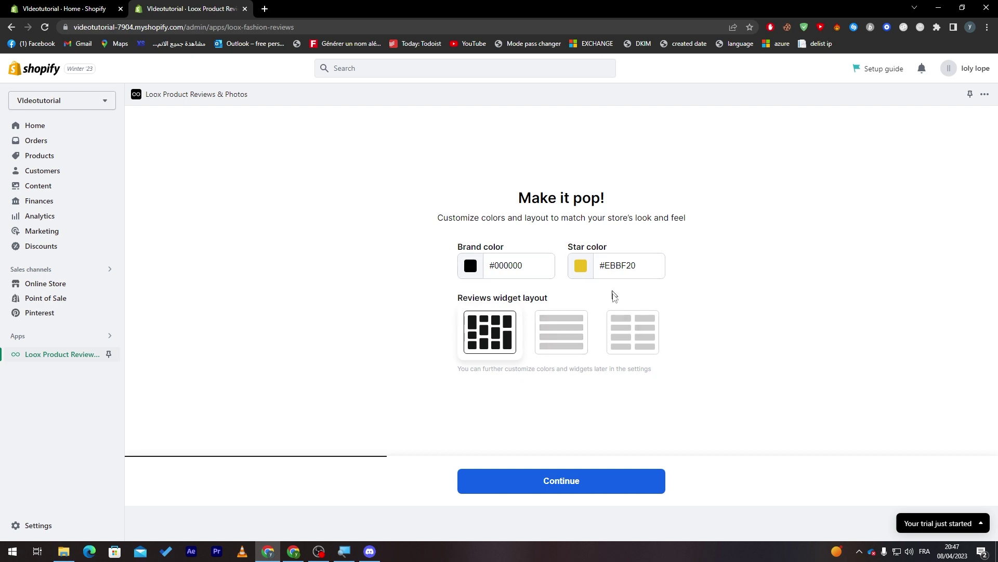
left_click(588, 477)
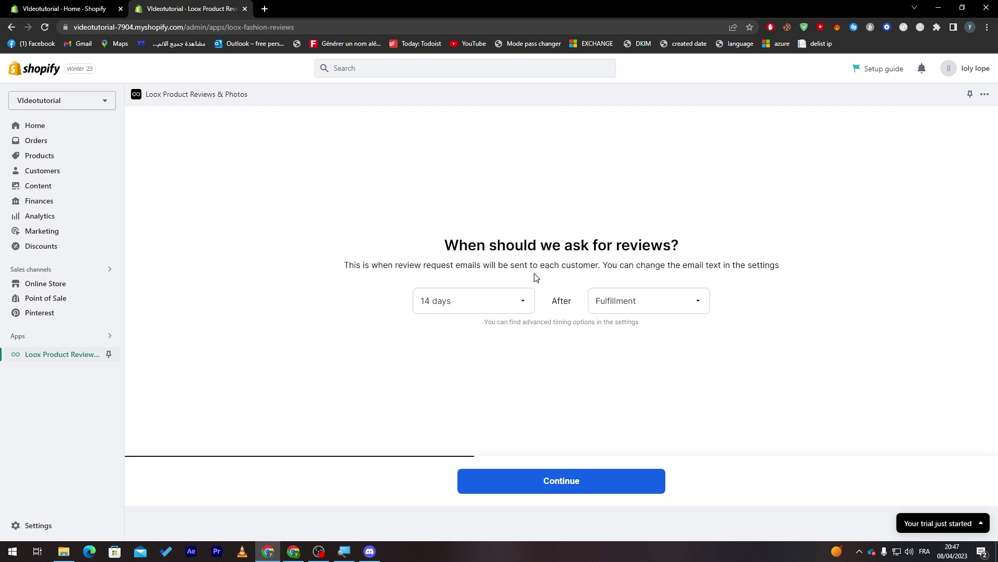
Schedule review request emails for 1 day after Purchase.
left_click(605, 302)
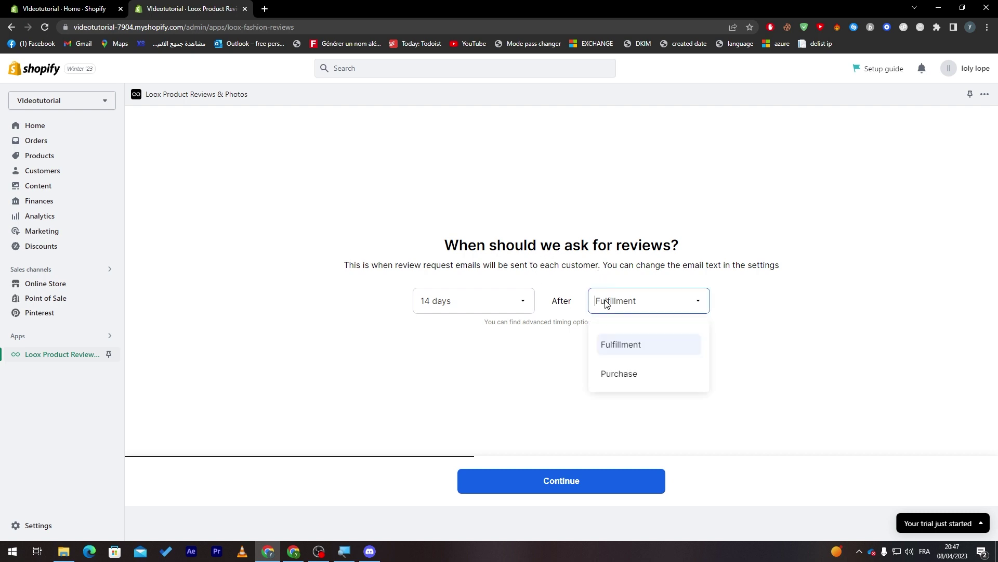
left_click(616, 372)
left_click(524, 307)
left_click(464, 343)
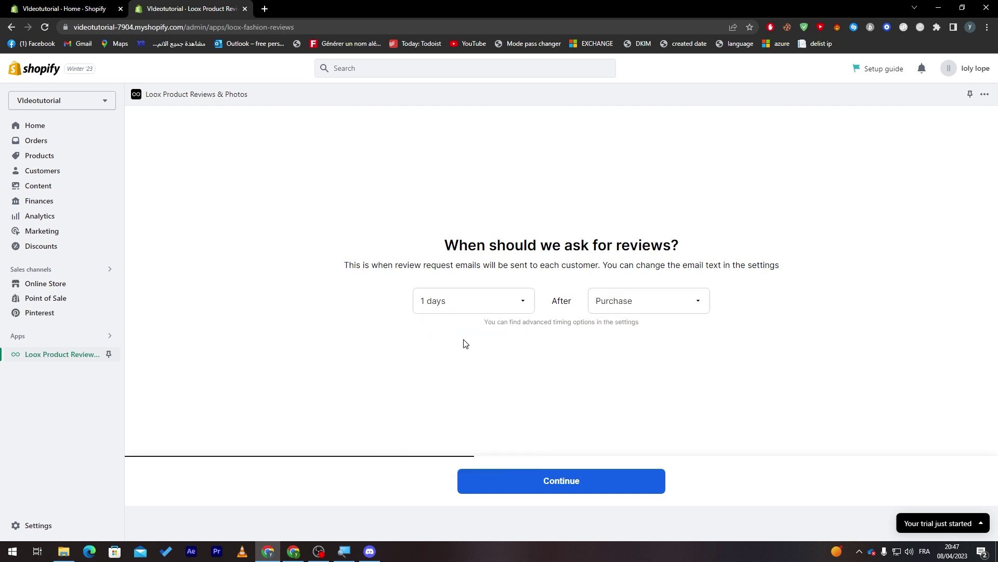
Move to the review discount step and highlight its heading and subtitle text.
left_click(617, 479)
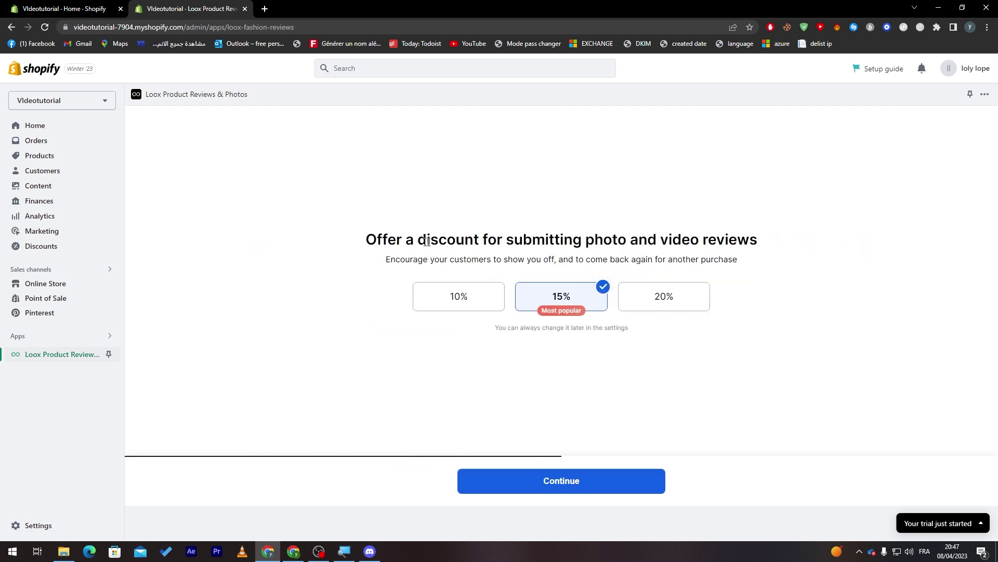
left_click_drag(377, 239, 507, 240)
left_click(508, 239)
triple_click(593, 240)
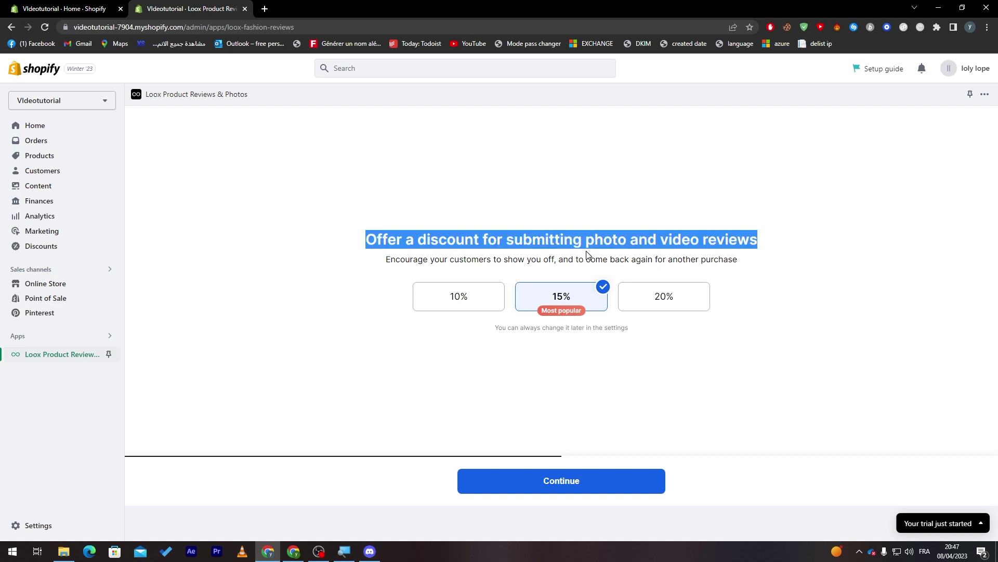
triple_click(460, 257)
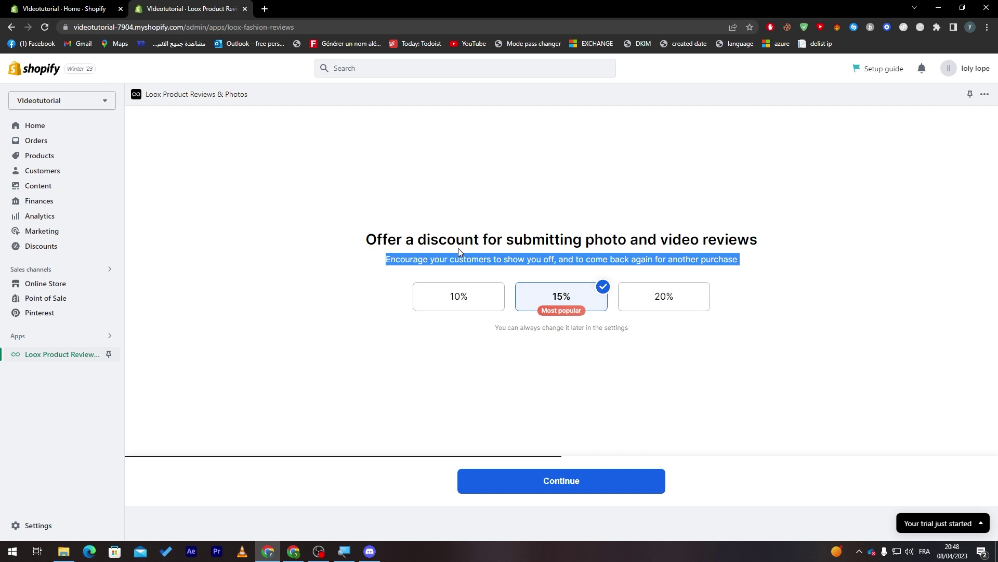
Try the 10% and 20% review discounts, then keep 15% and continue.
left_click(472, 300)
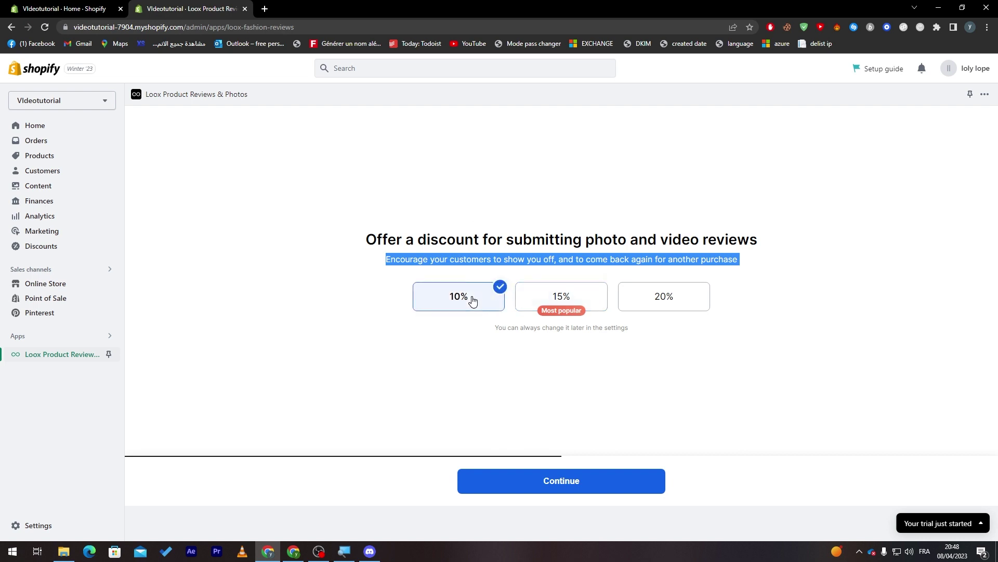
left_click(558, 302)
left_click(666, 304)
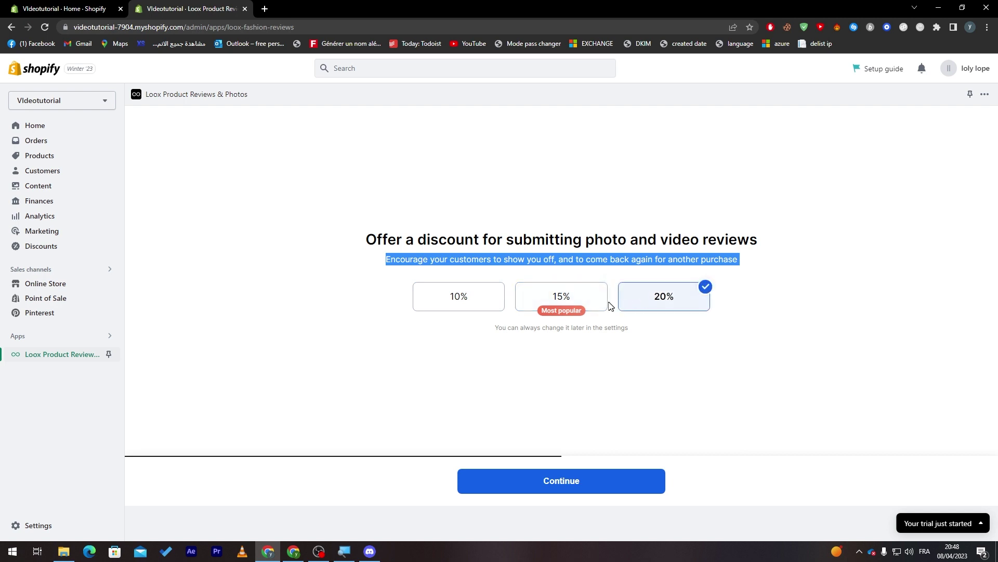
left_click(519, 296)
left_click(569, 480)
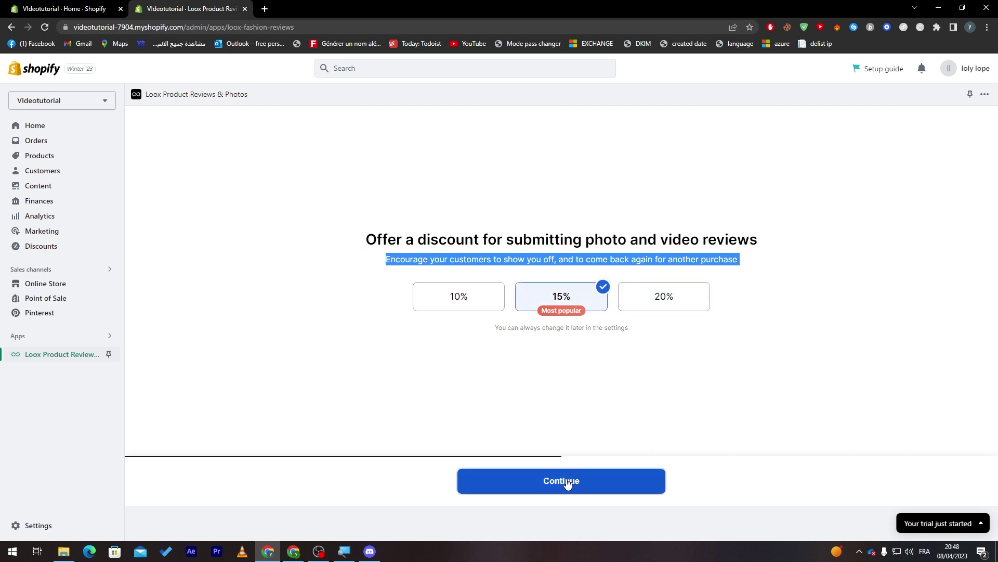
Accept the default referral discount, rewards, post-purchase widget and on-site widget settings.
left_click_drag(423, 335, 636, 336)
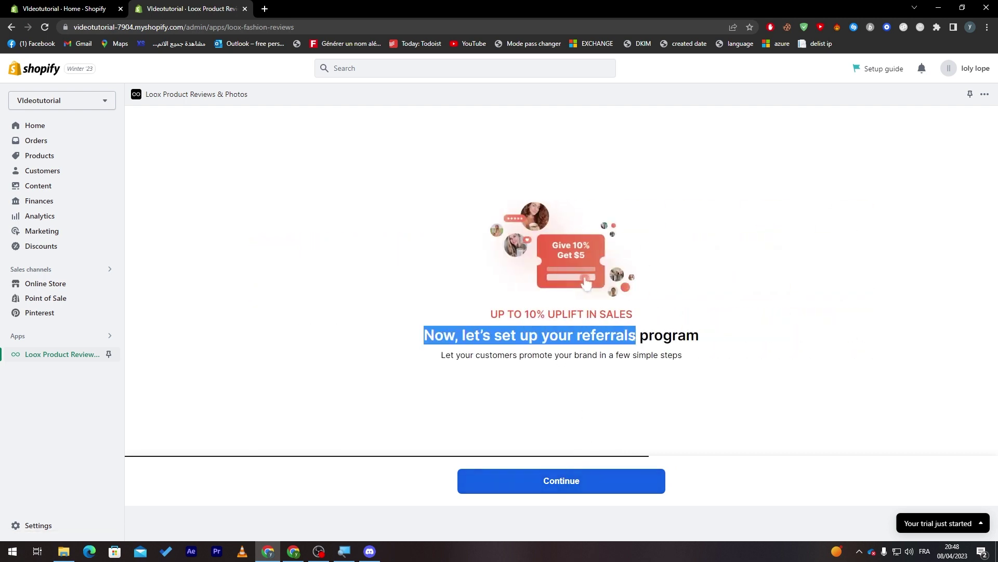
left_click(667, 423)
left_click(602, 483)
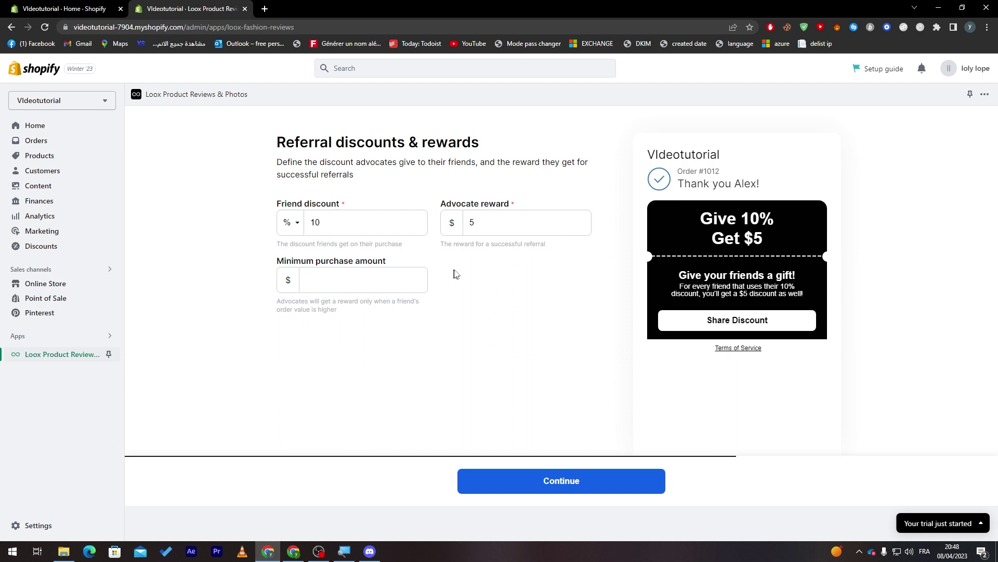
left_click(609, 481)
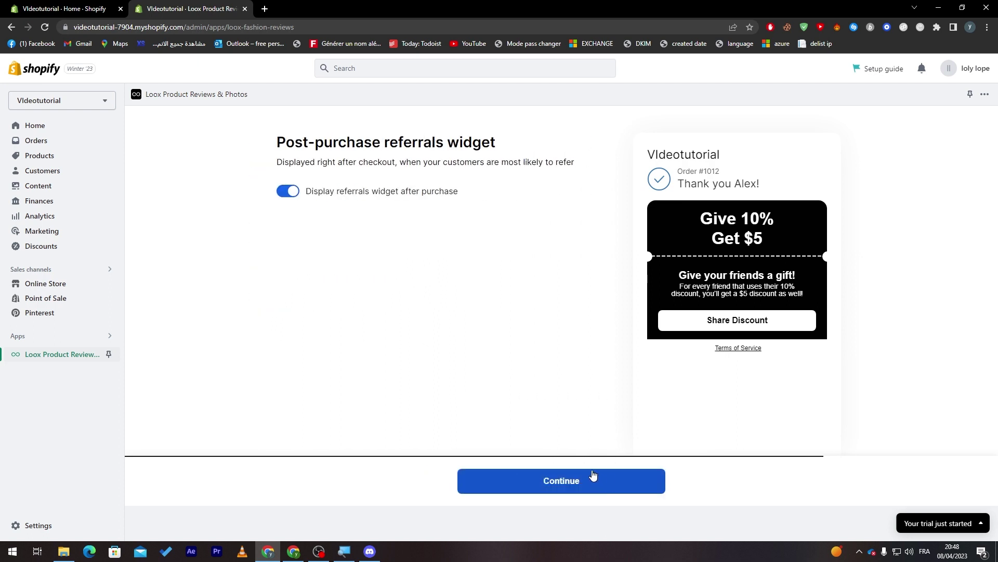
left_click(566, 482)
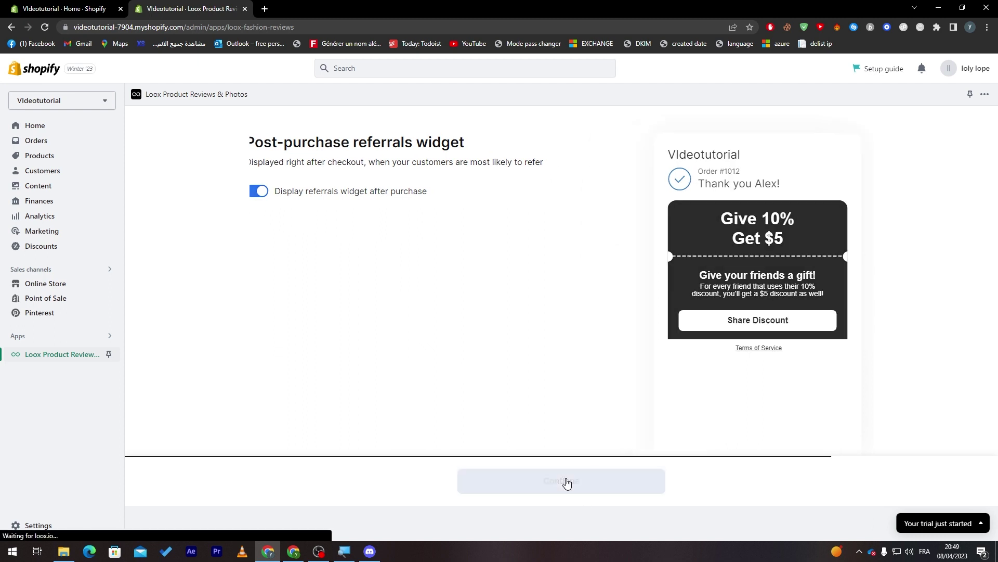
left_click(568, 483)
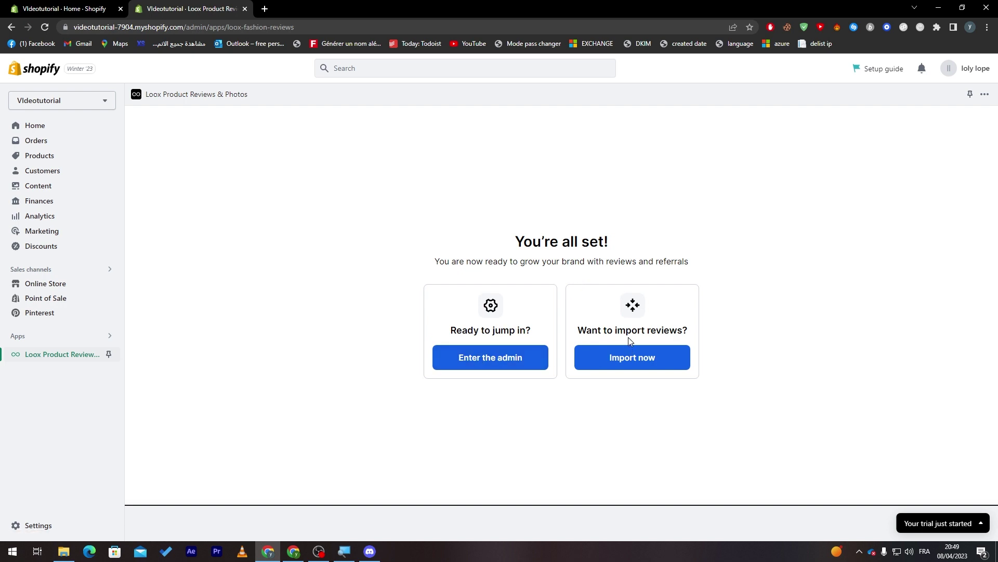
Enter the Loox admin, look over the dashboard's revenue statistics, then open Settings.
left_click(518, 359)
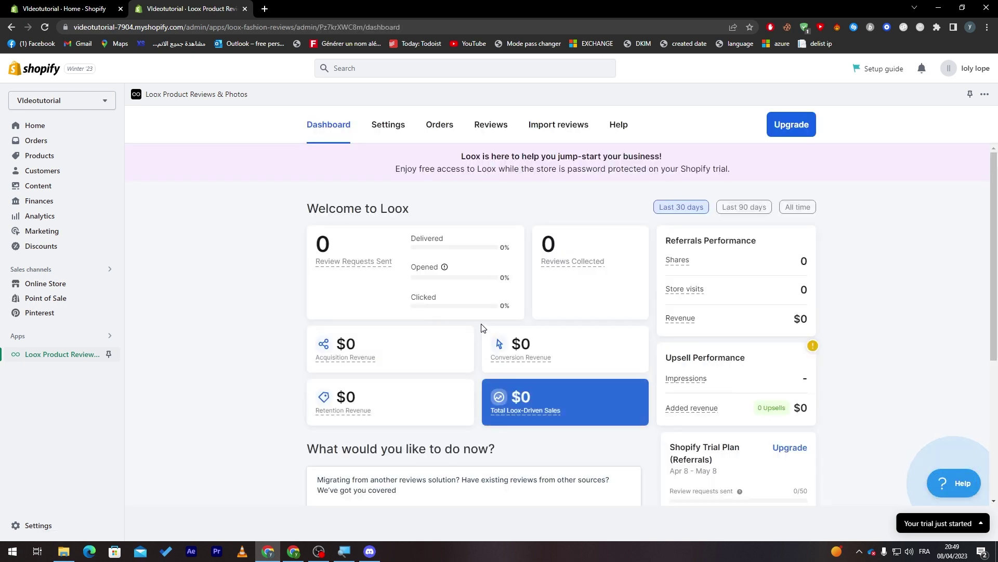
scroll(654, 213, "down", 1)
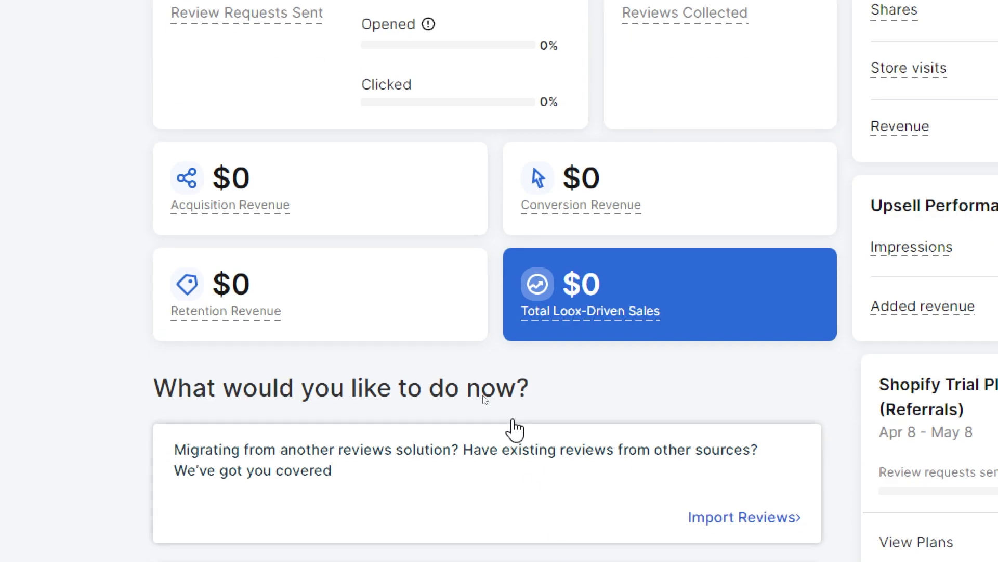
mouse_move(193, 391)
mouse_move(618, 185)
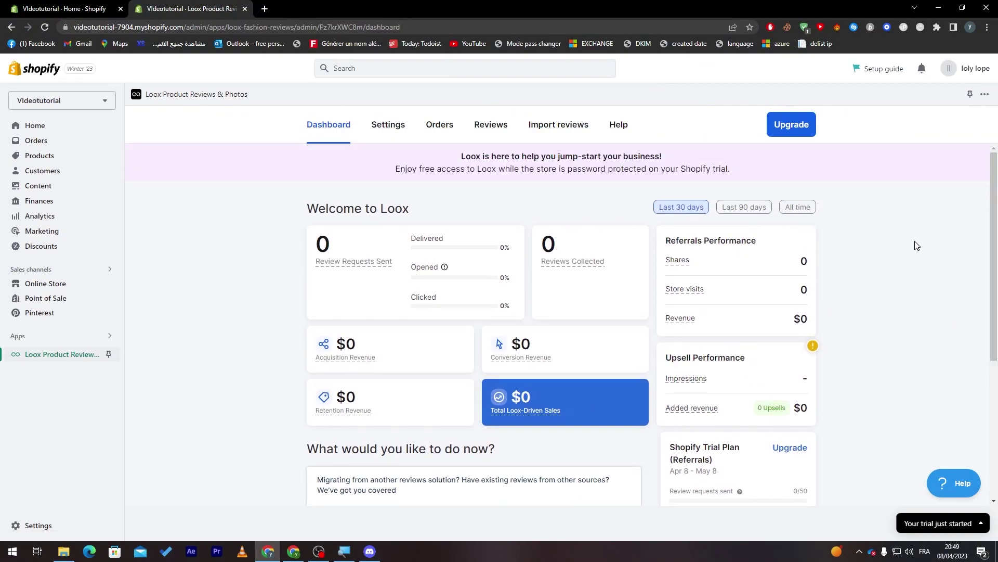
scroll(728, 198, "down", 3)
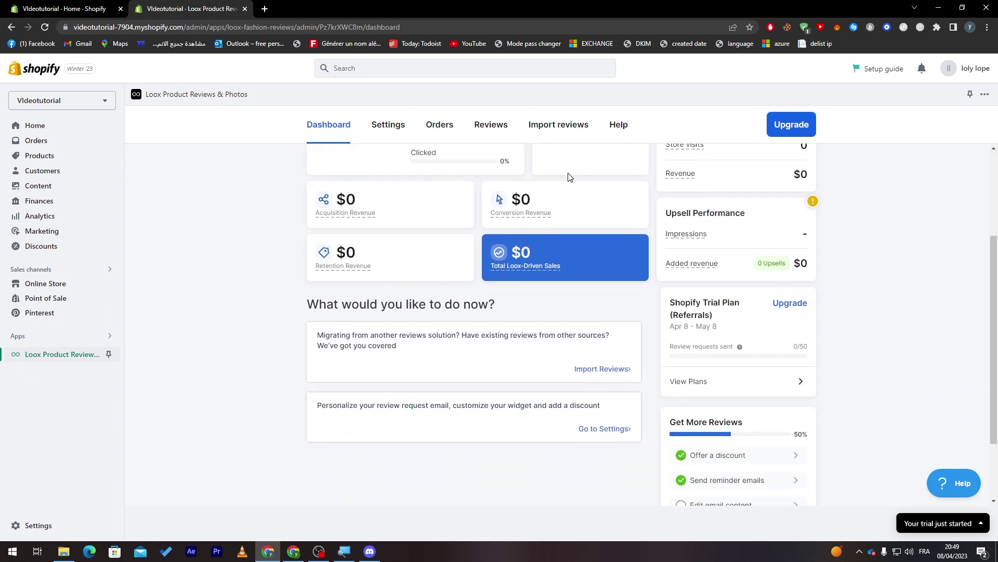
left_click(386, 131)
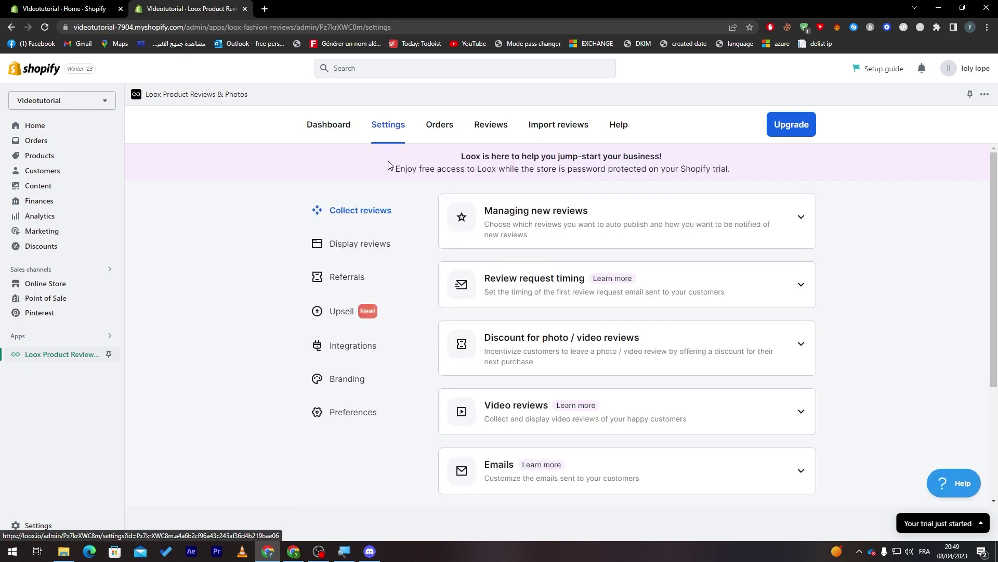
left_click(438, 130)
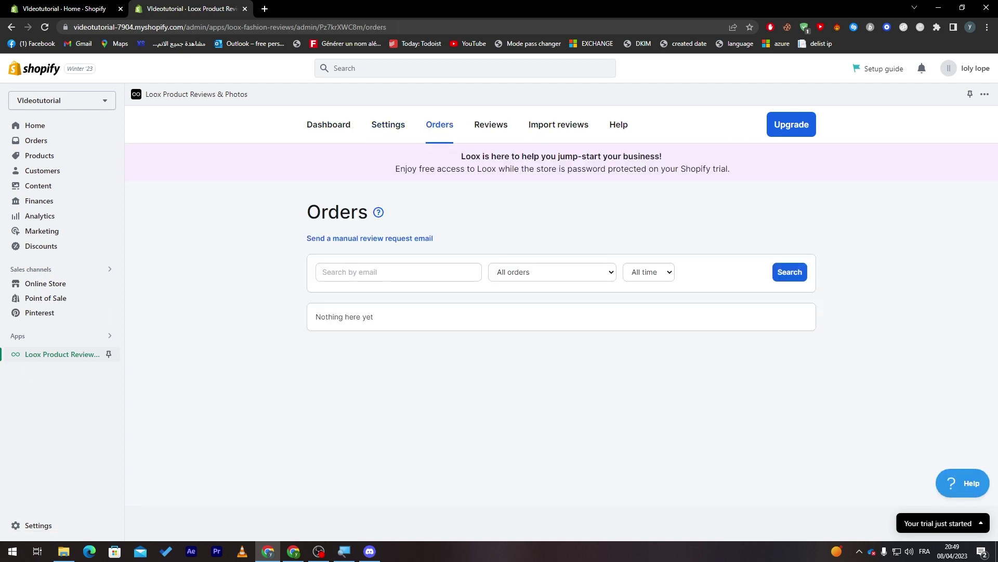
left_click(492, 136)
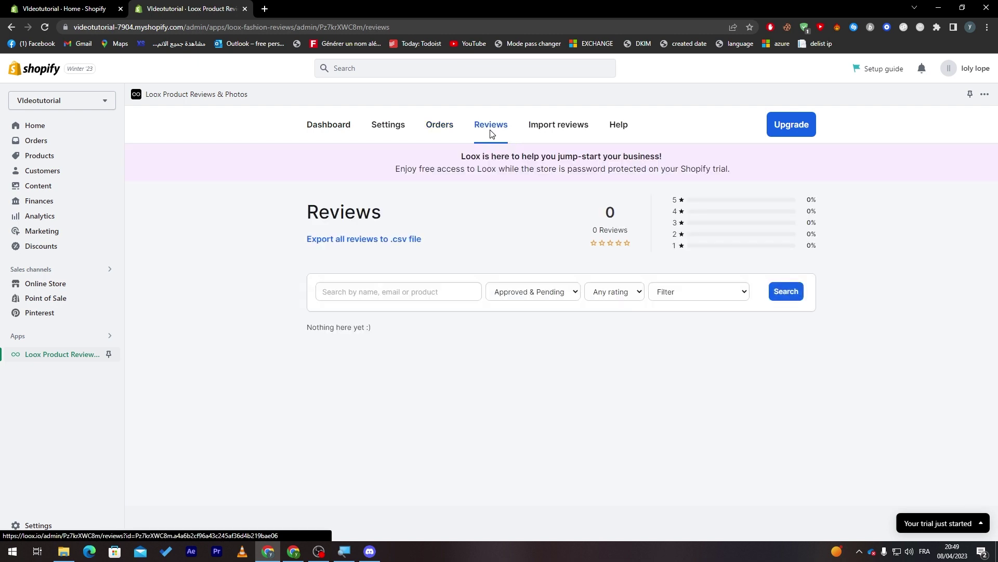
left_click(548, 135)
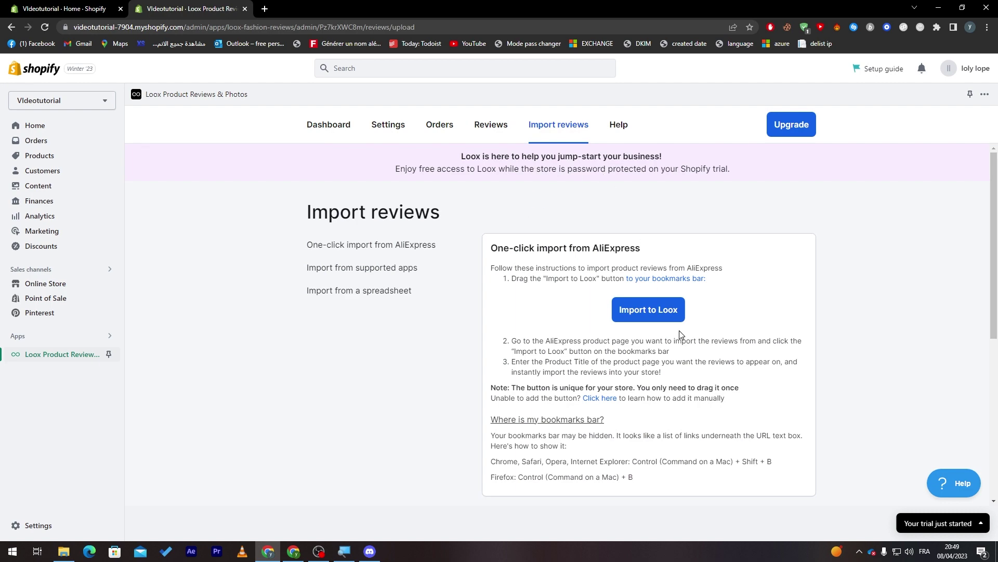
left_click(648, 312)
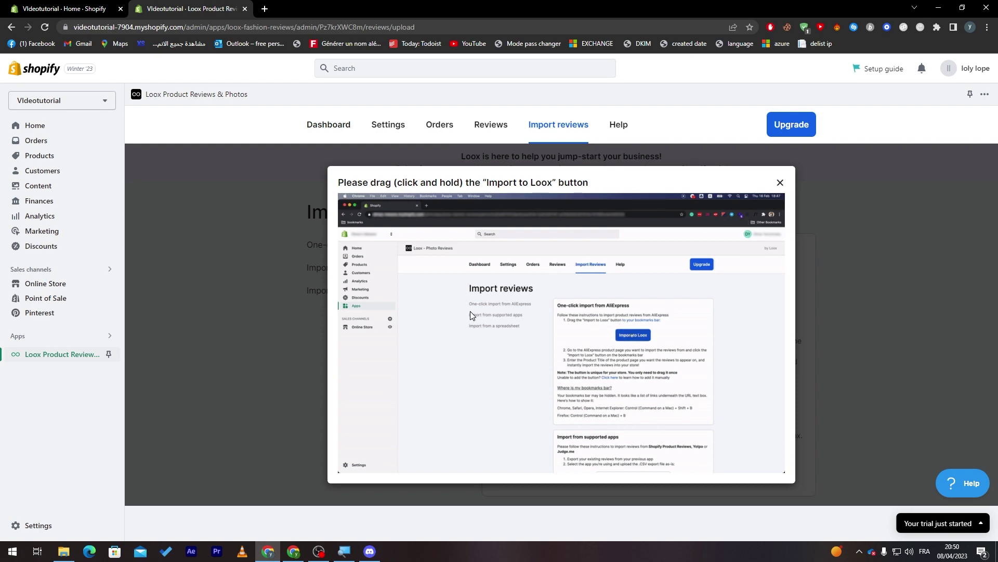
left_click(780, 182)
left_click_drag(648, 309, 273, 27)
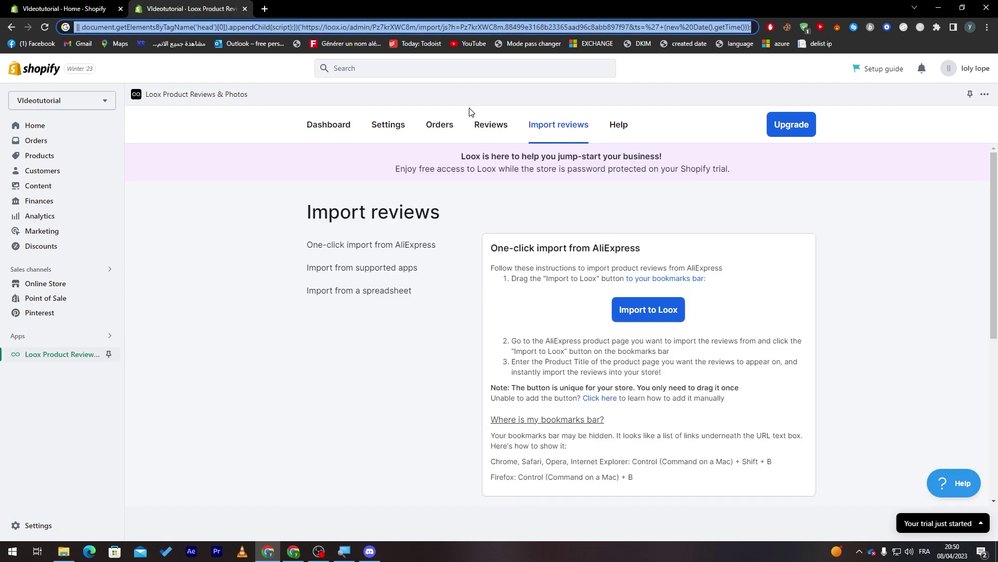
double_click(123, 29)
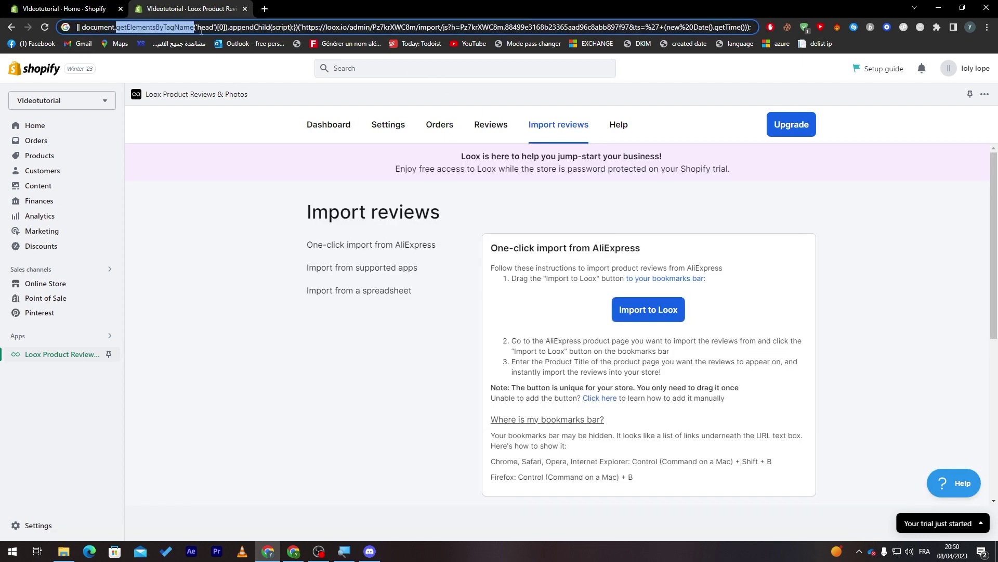
left_click(283, 357)
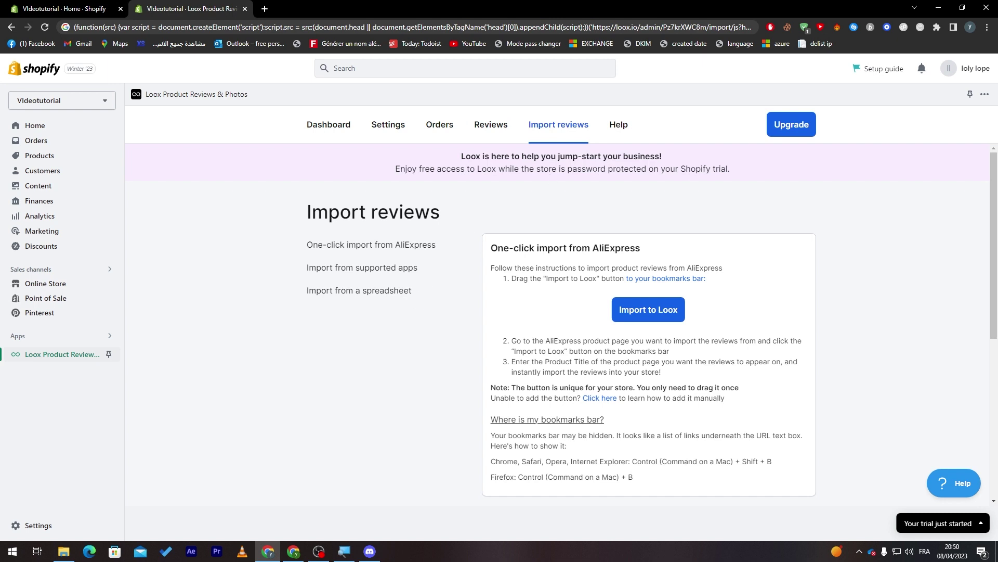
left_click(613, 128)
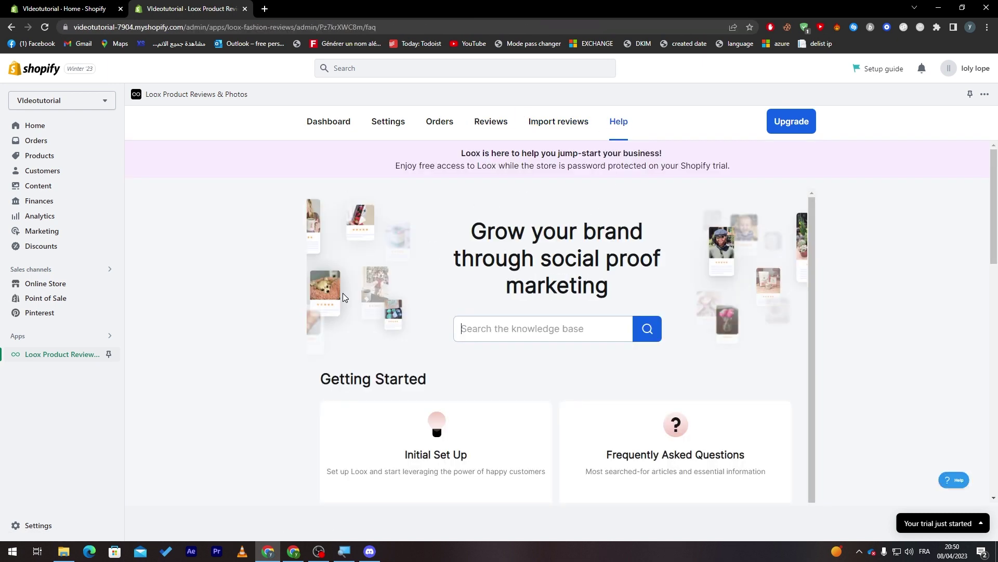
left_click_drag(814, 345, 816, 542)
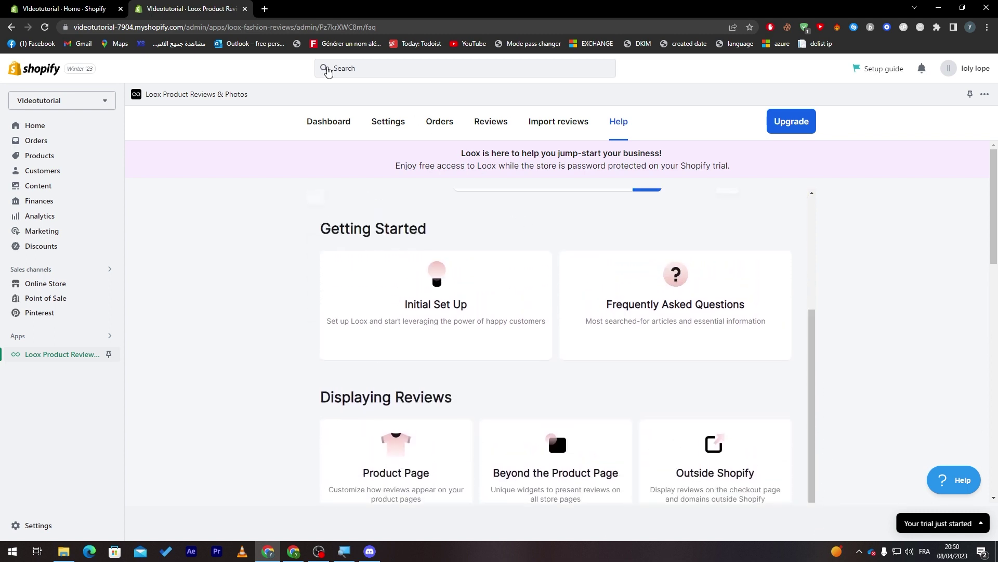
left_click(335, 129)
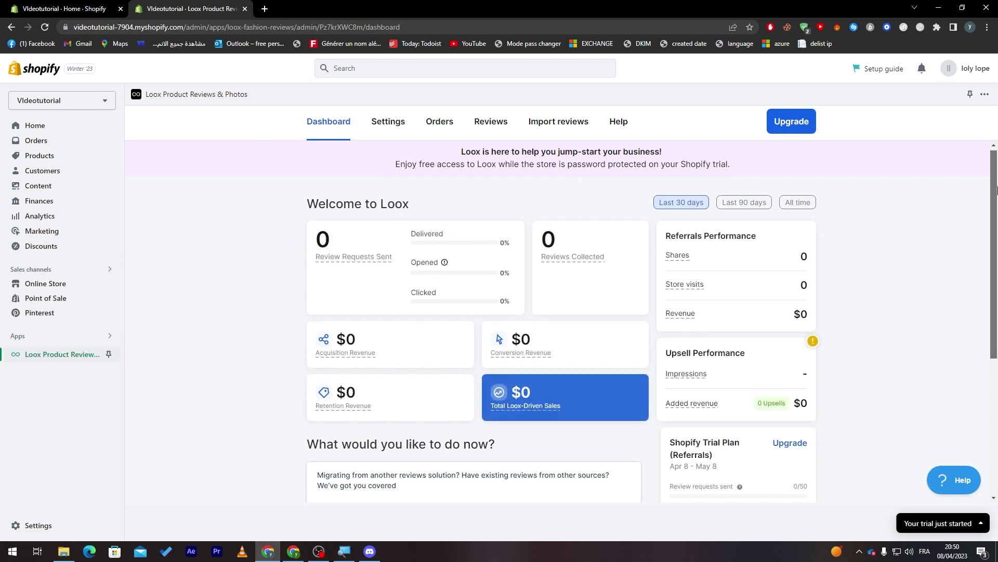
scroll(958, 237, "down", 2)
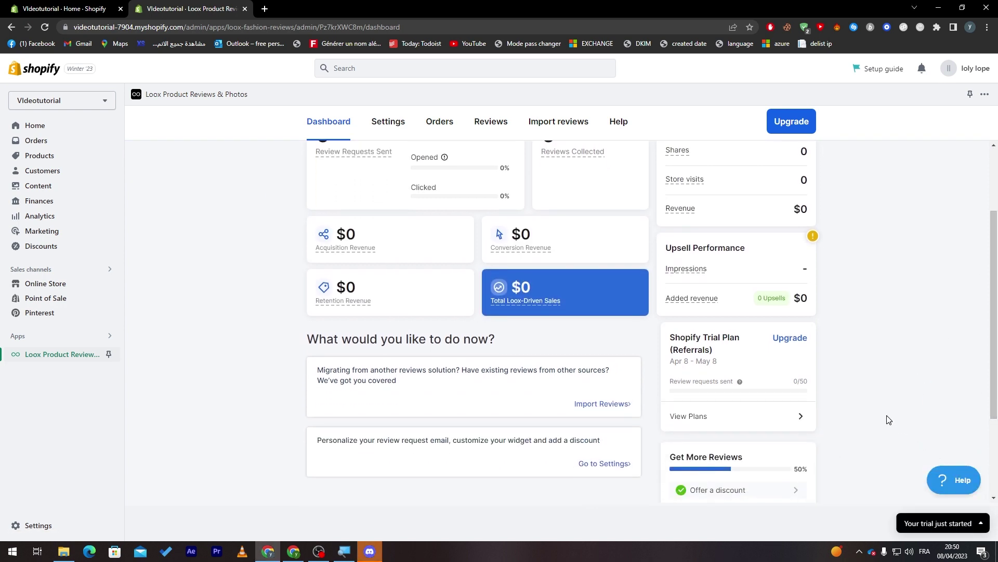